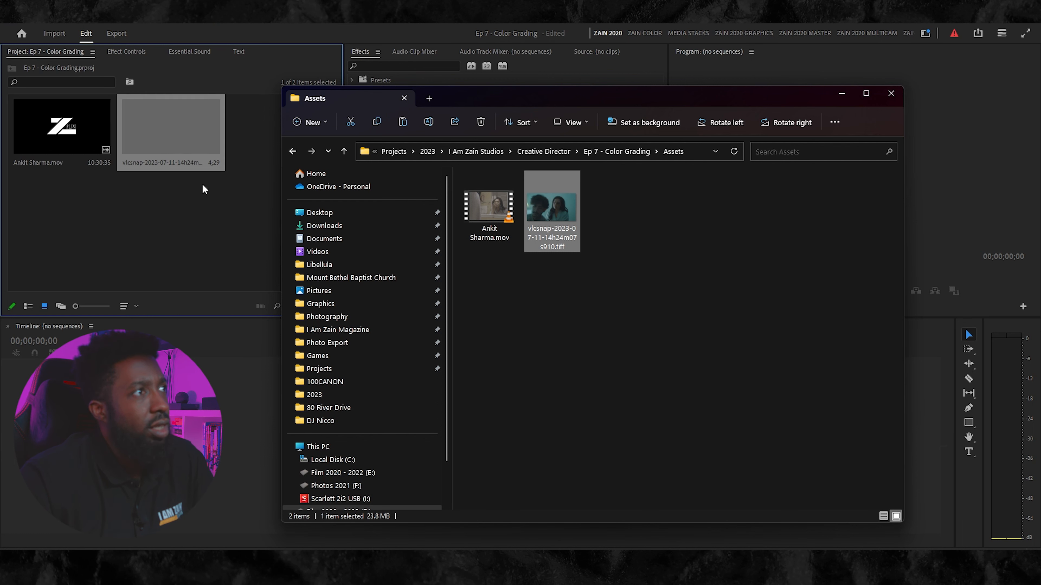
- Create a new sequence from the imported .mov footage clip
click(221, 205)
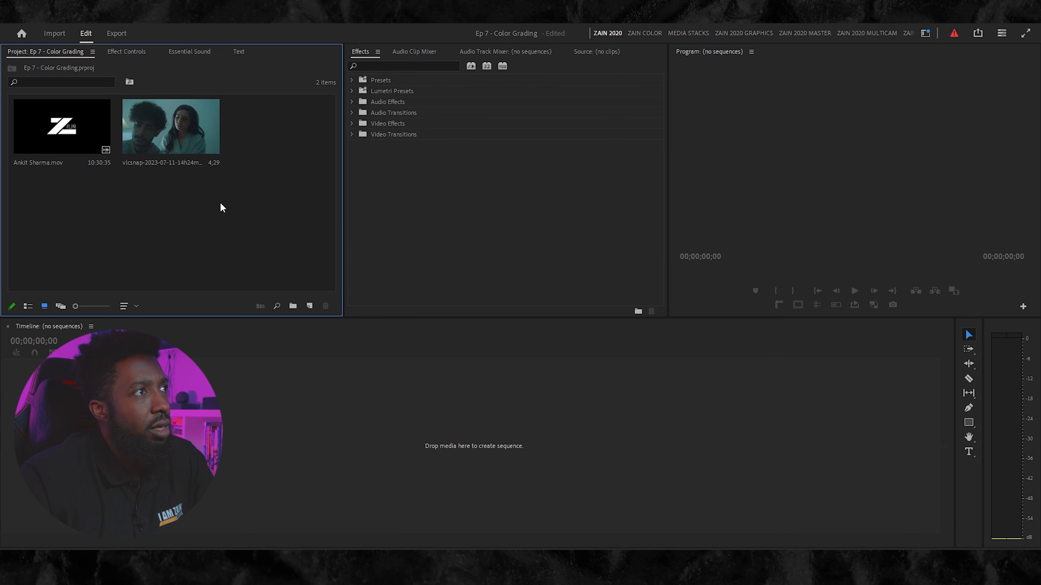
click(66, 130)
drag(271, 300, 303, 311)
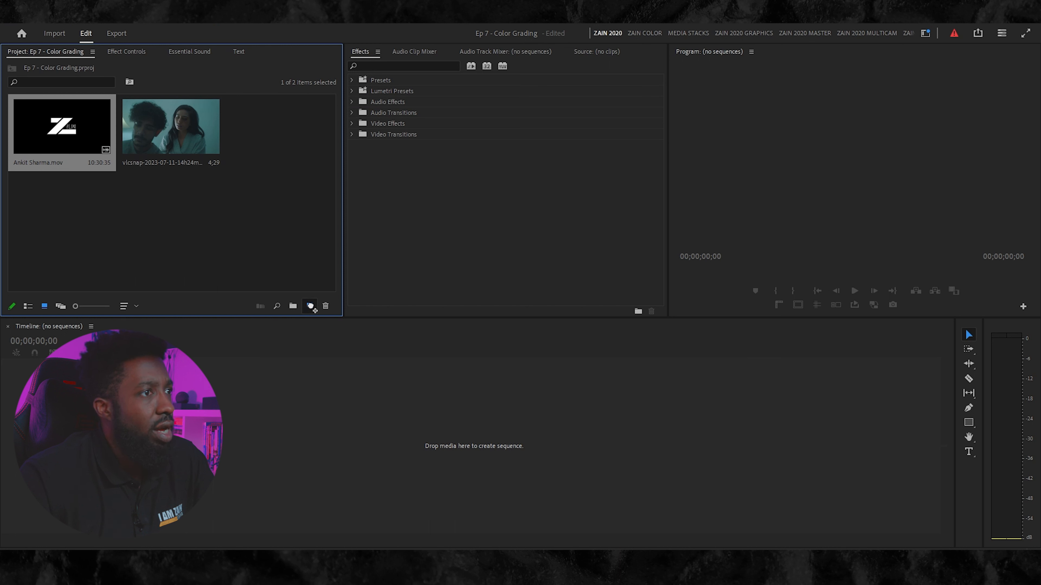
drag(300, 312, 302, 312)
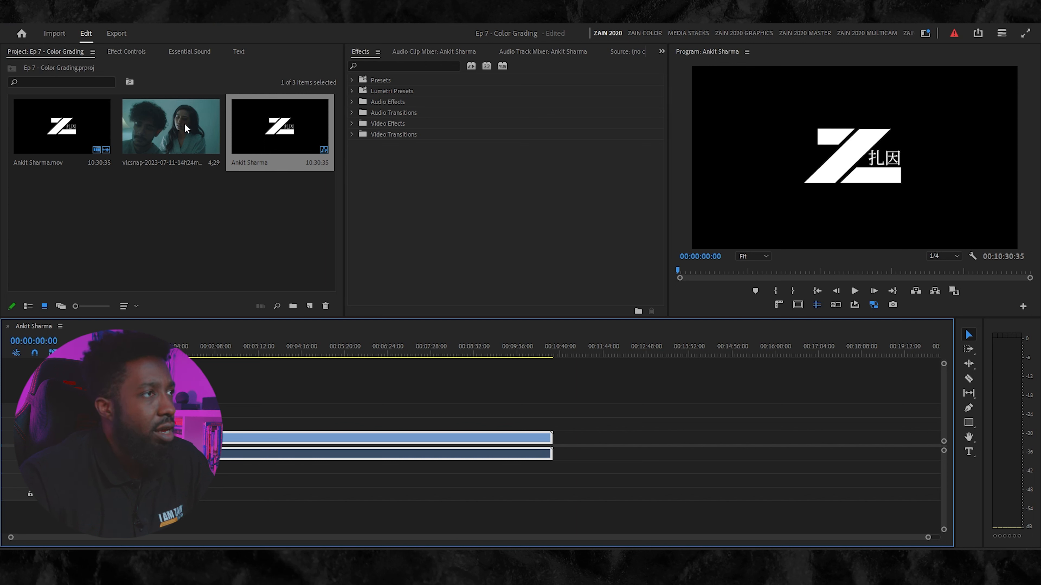
- Place the vlcsnap still on V2 at the sequence start, set it to frame size, and position the footage clip after it
drag(254, 438, 327, 441)
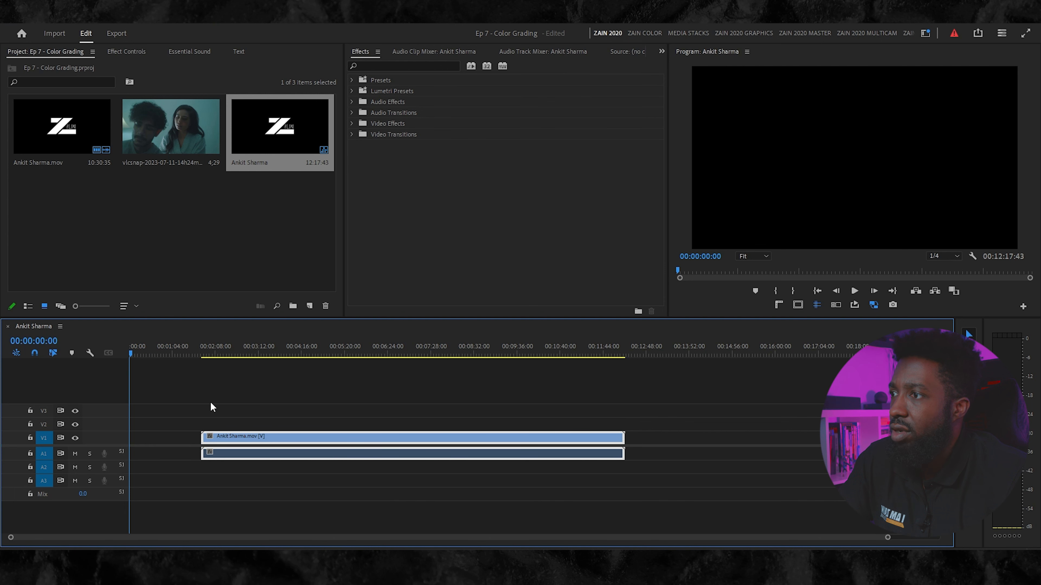
drag(160, 140, 139, 424)
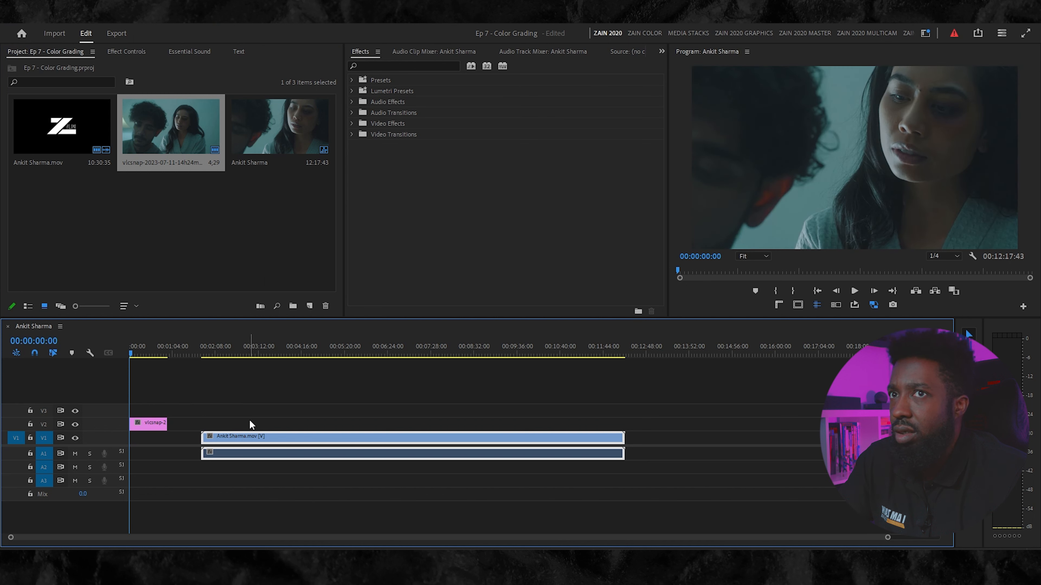
right_click(149, 426)
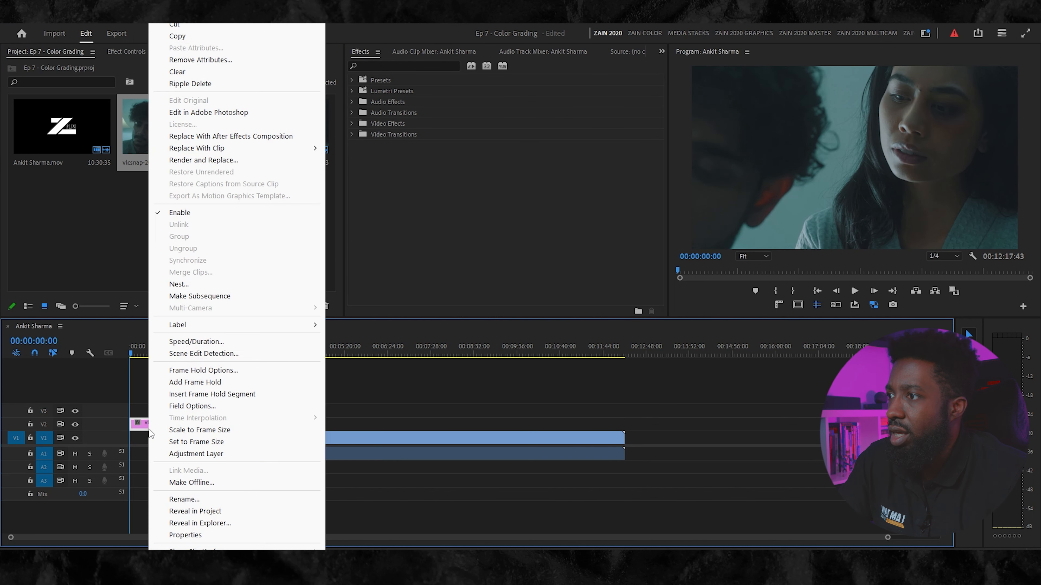
click(196, 442)
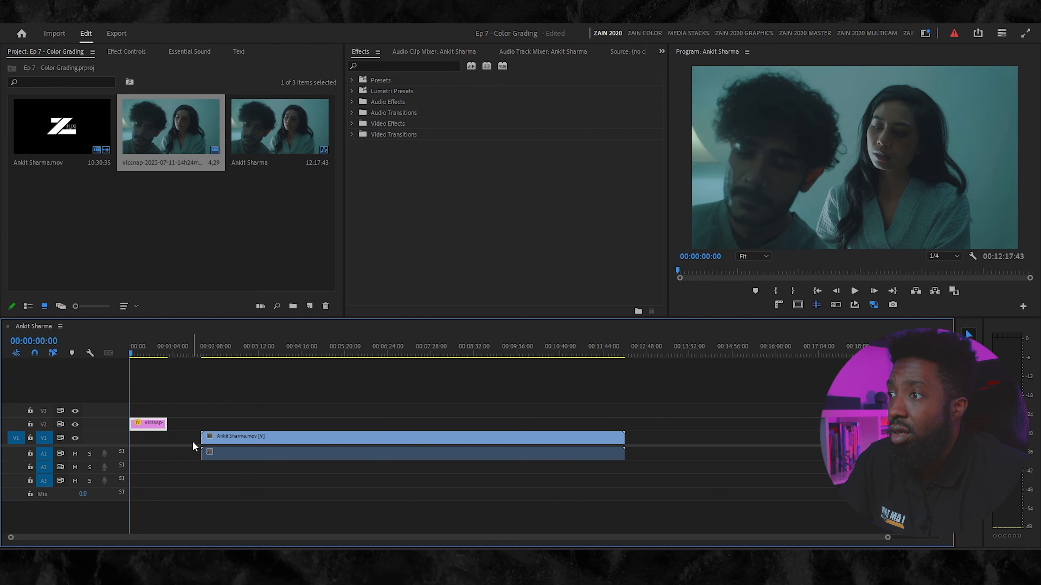
drag(234, 443, 195, 437)
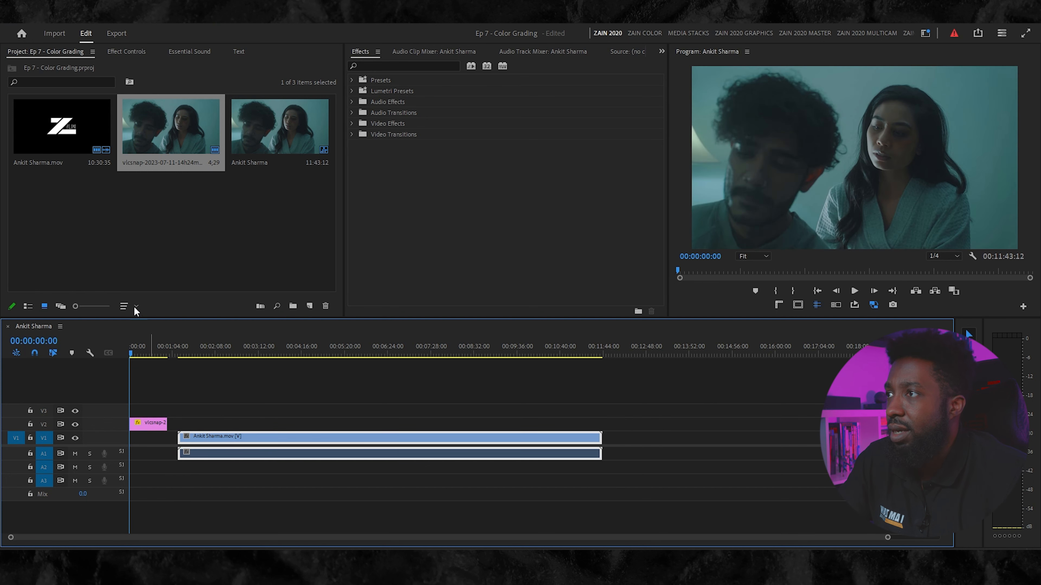
- Create a 1920 x 1080, 59.94 fps adjustment layer and lay it on V2 over the full length of the footage clip
click(174, 272)
click(309, 306)
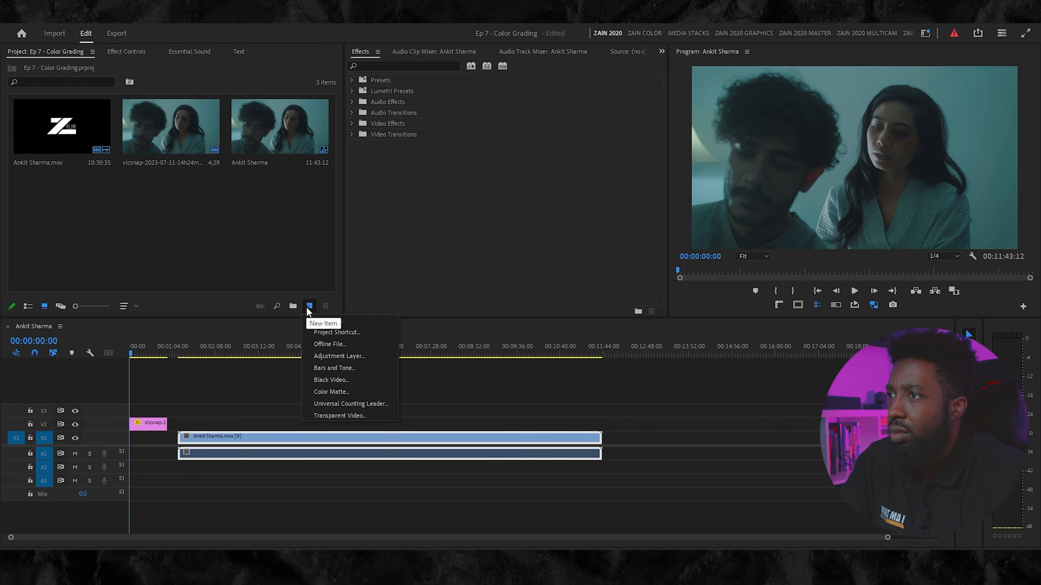
click(326, 356)
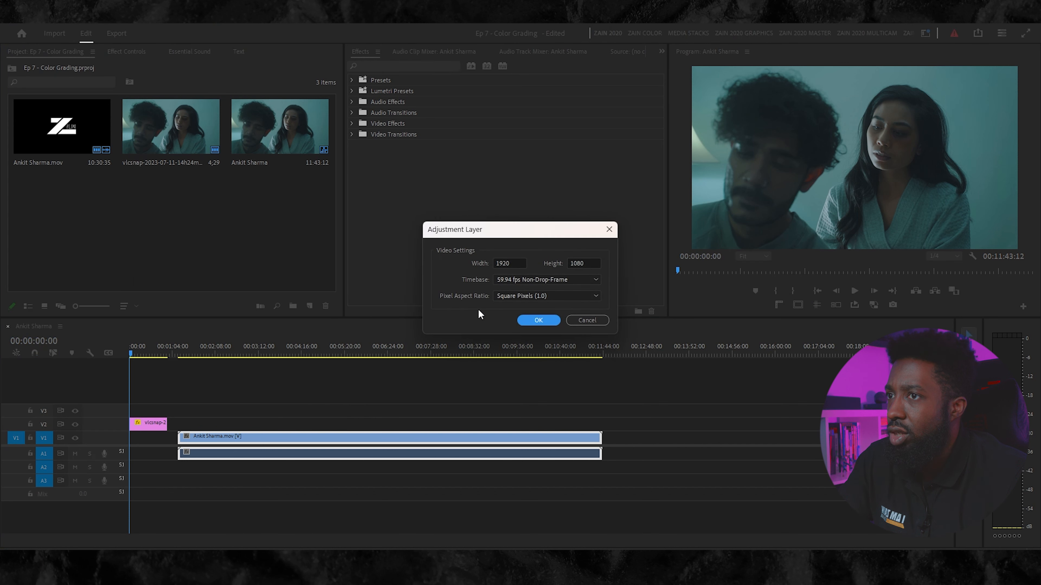
click(538, 320)
drag(293, 131, 613, 430)
click(323, 428)
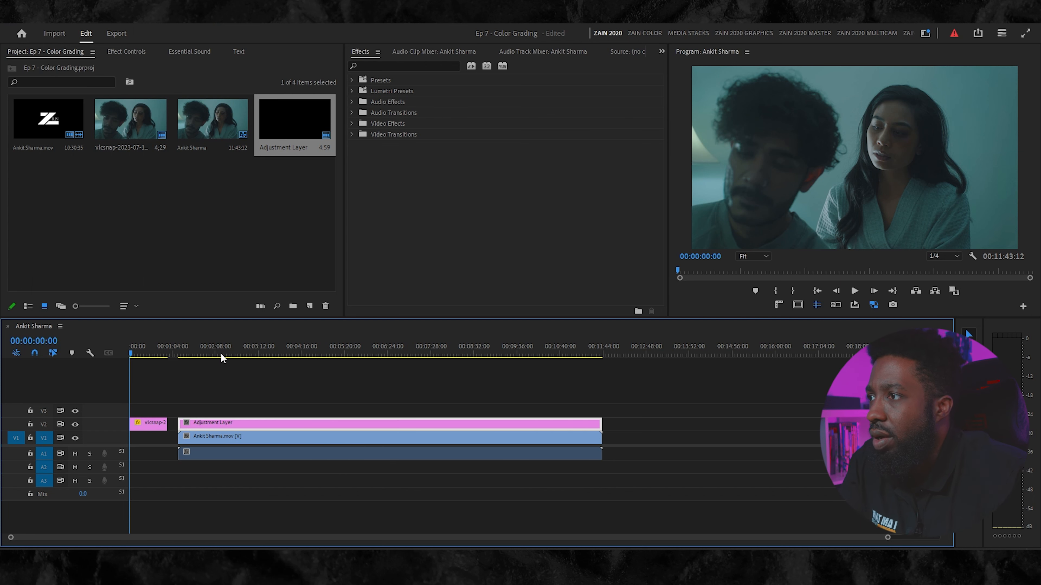
- Trim the footage clip's start to about 00:02:20 and cut back its end to keep only a short section
click(207, 352)
drag(207, 351, 225, 346)
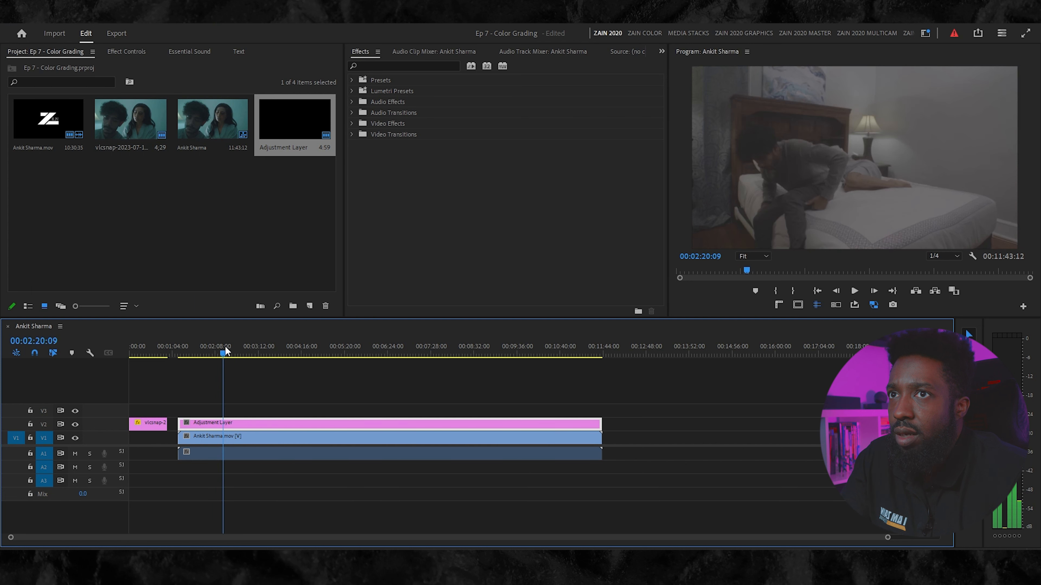
drag(179, 451, 223, 451)
drag(600, 451, 275, 451)
drag(230, 356, 234, 358)
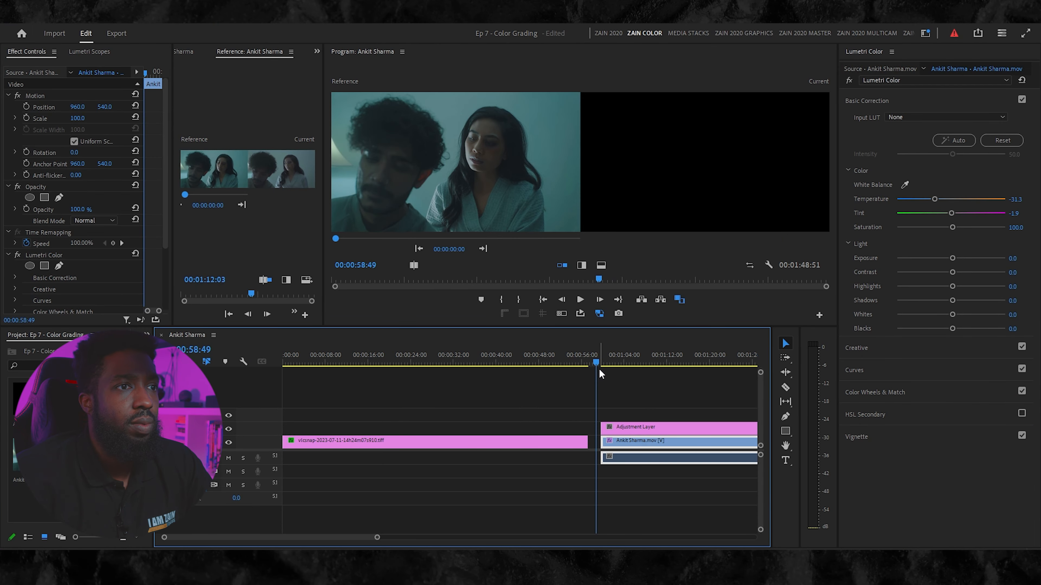
- Move the Comparison View button to the second row of the Program monitor controls and turn on the comparison view
drag(597, 363, 621, 363)
click(680, 300)
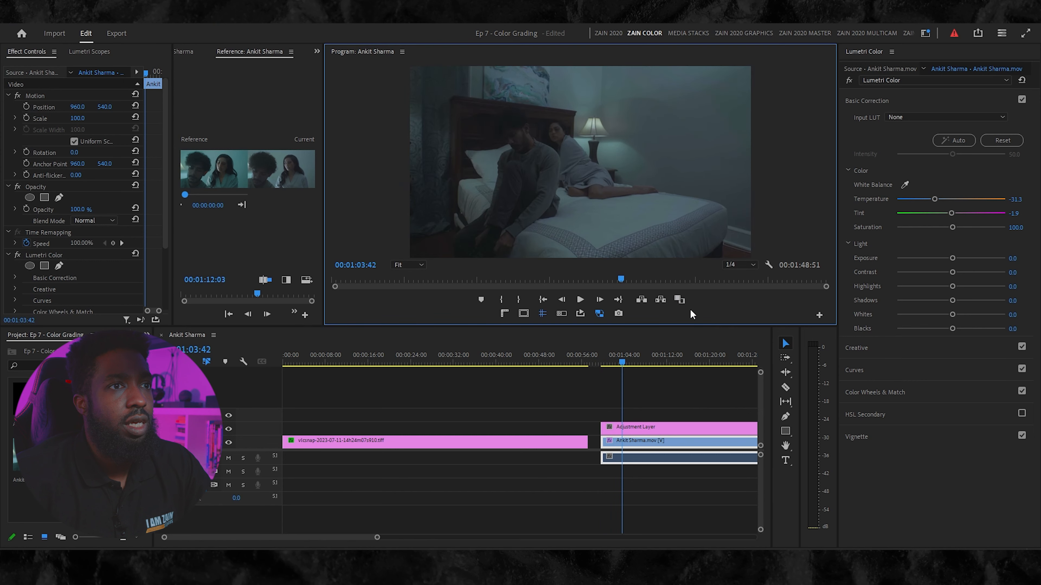
click(819, 316)
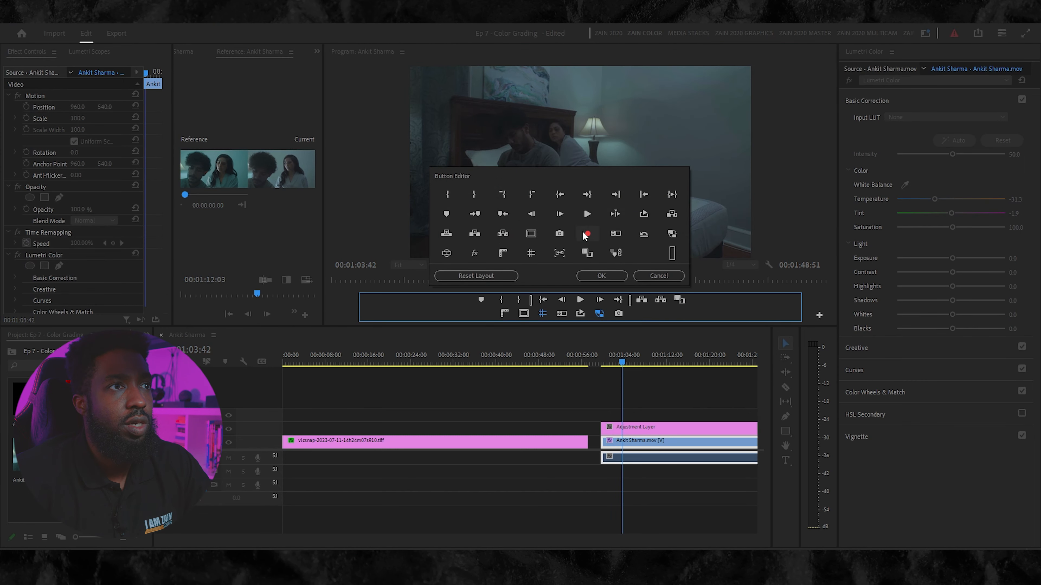
drag(587, 253, 638, 314)
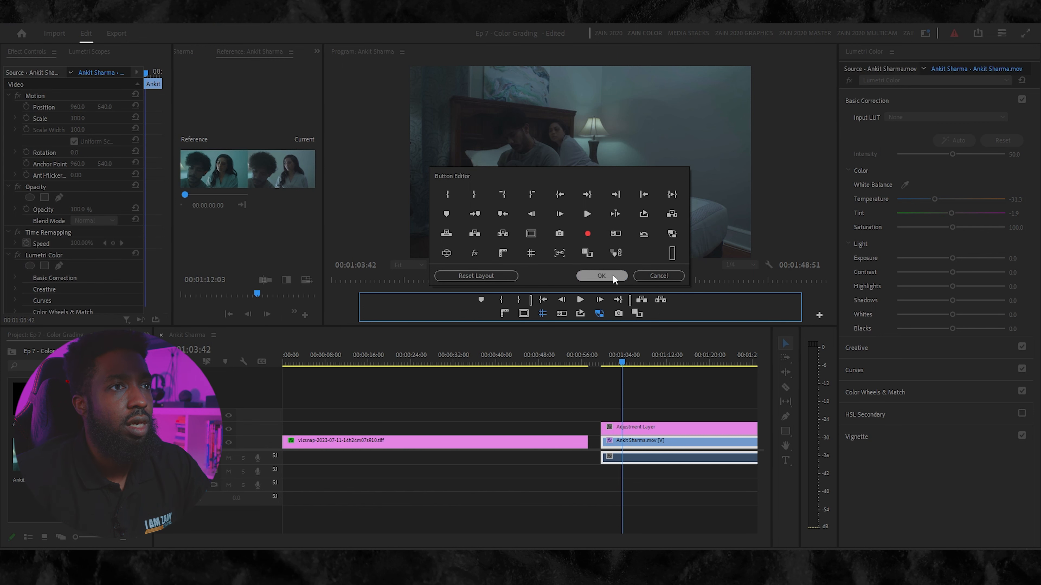
click(601, 276)
click(637, 314)
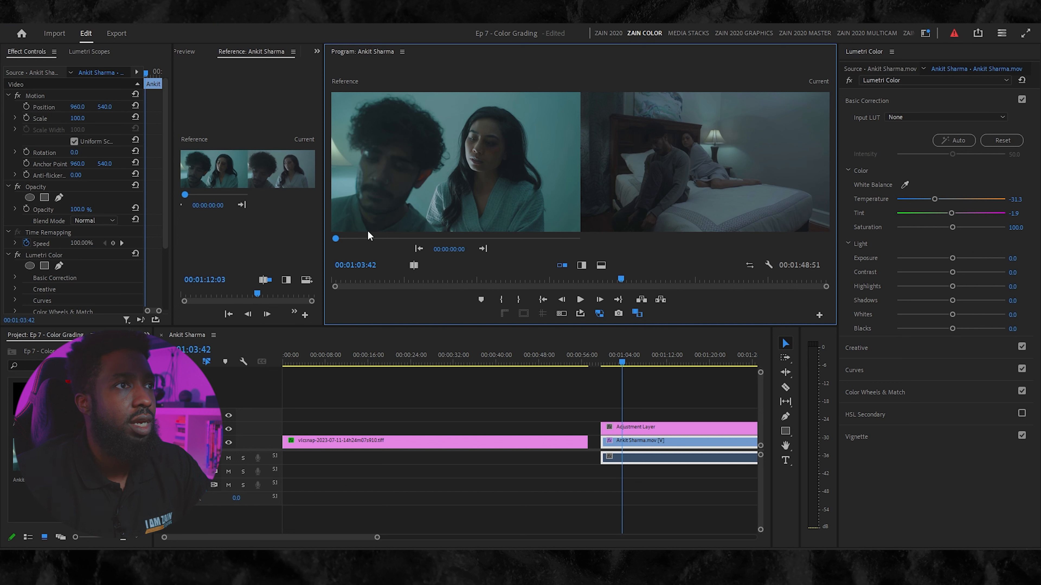
- Move the playhead to the two-person shot at 00:01:11:44 to compare it side by side with the reference still
click(600, 363)
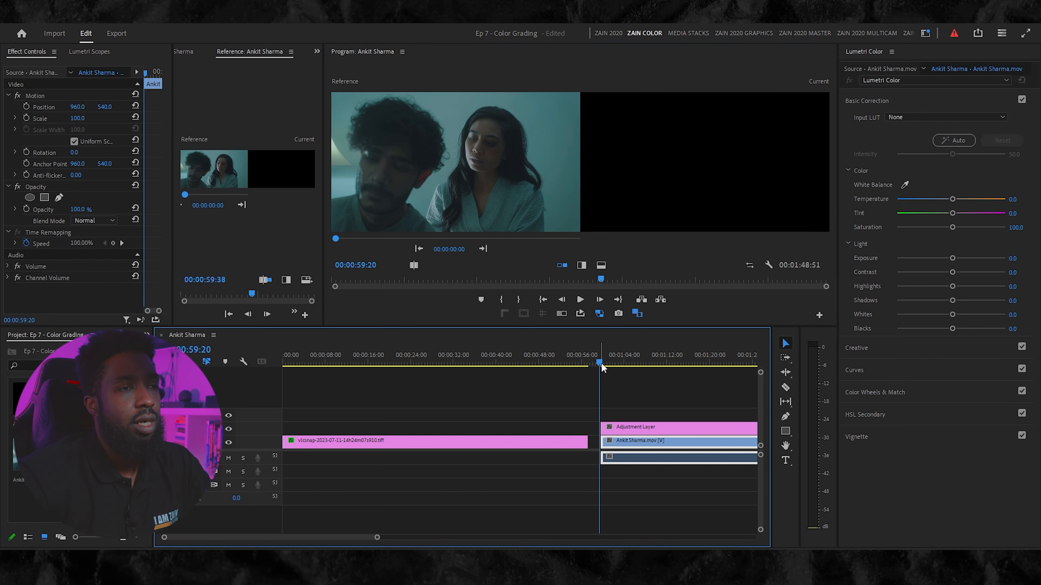
drag(599, 364, 656, 362)
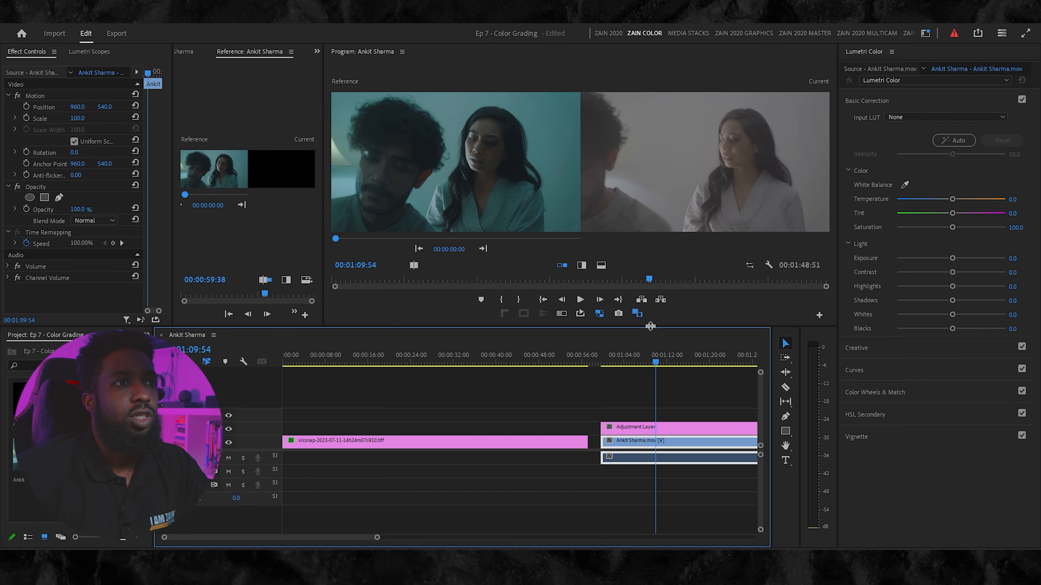
click(642, 317)
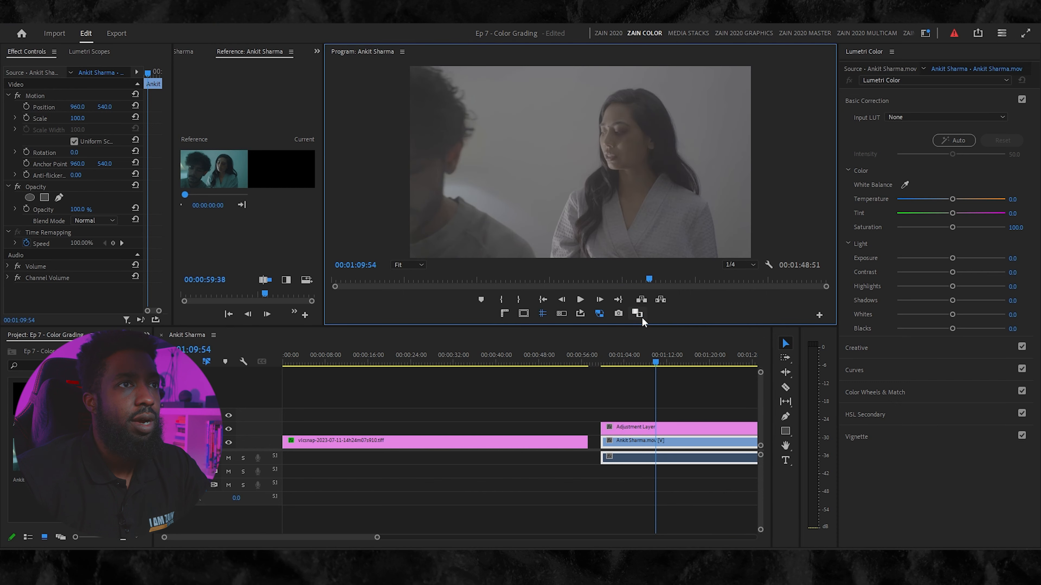
click(638, 314)
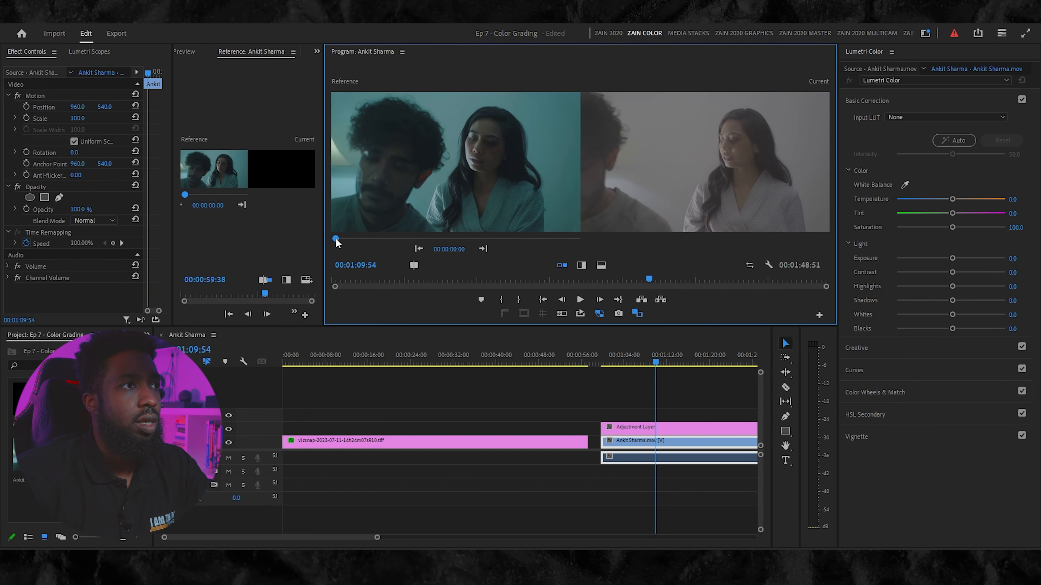
drag(336, 242, 347, 244)
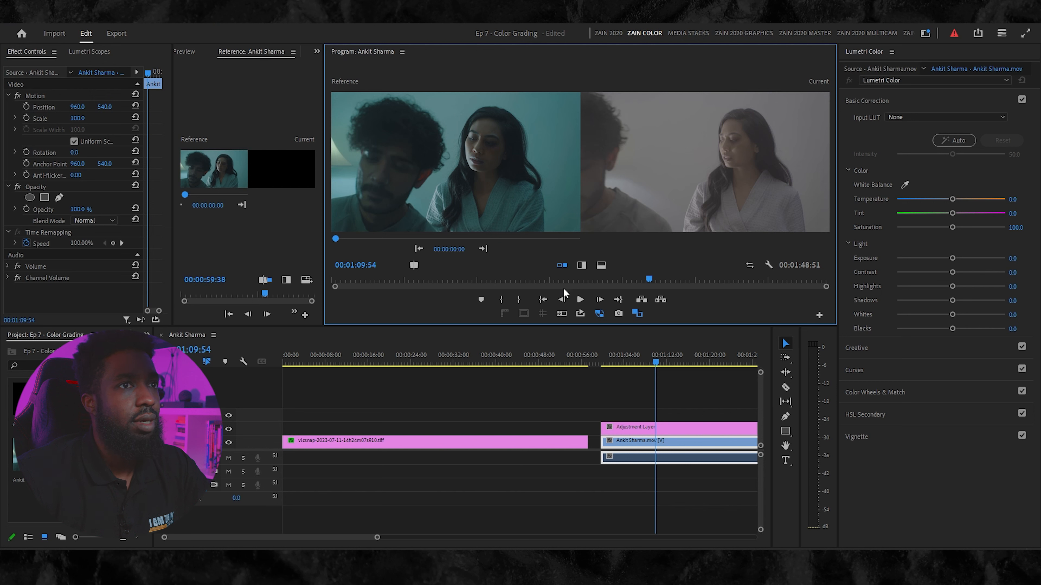
mouse_move(656, 364)
mouse_down()
mouse_move(641, 368)
mouse_move(692, 371)
mouse_move(667, 371)
mouse_up()
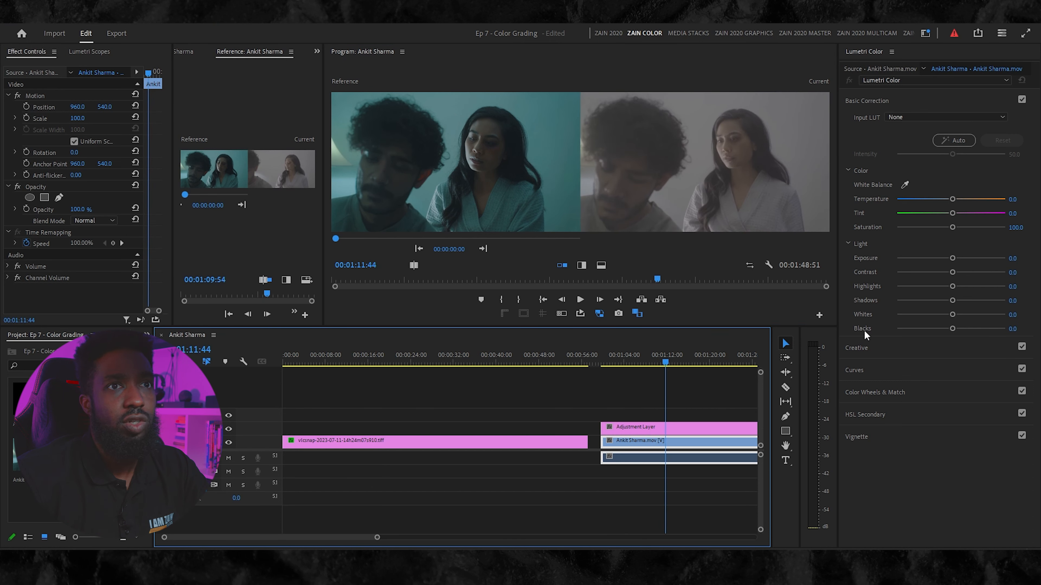
- Sample the white balance from the wall in the footage, then set Temperature to -47.3 and Tint to -6.5
click(905, 185)
click(804, 137)
drag(952, 200, 944, 204)
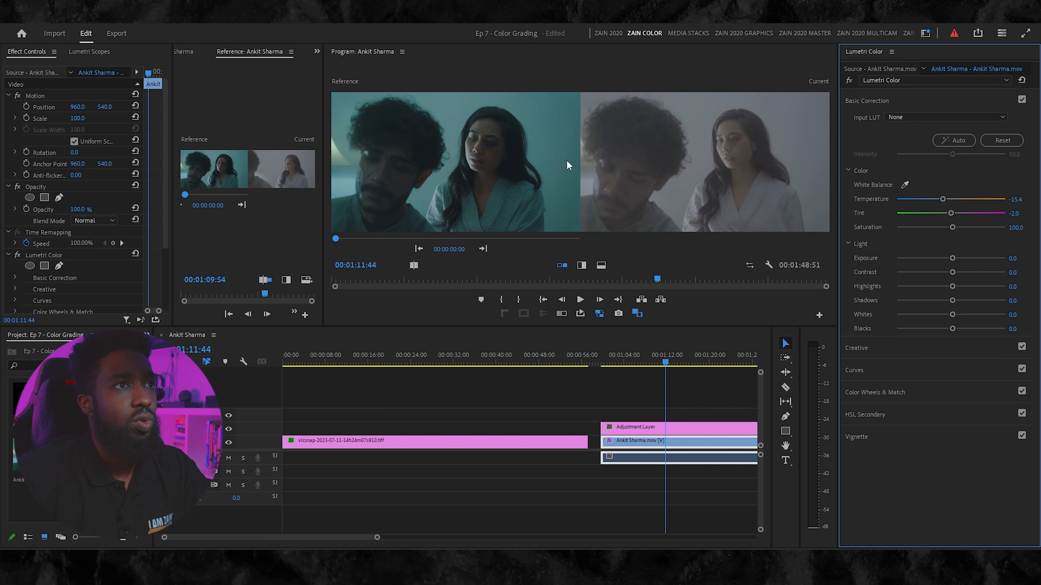
drag(943, 199, 935, 201)
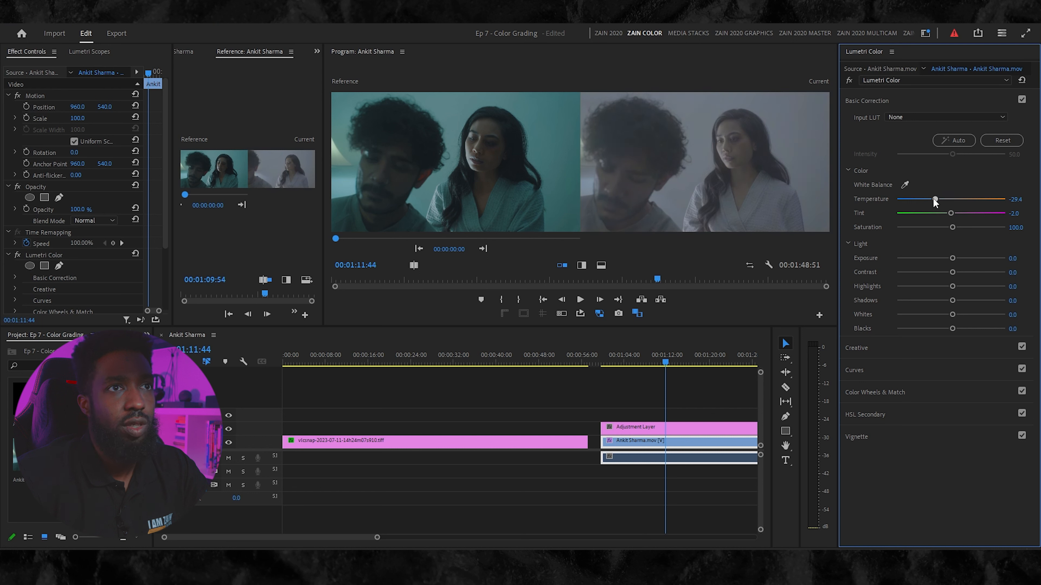
drag(923, 202, 926, 202)
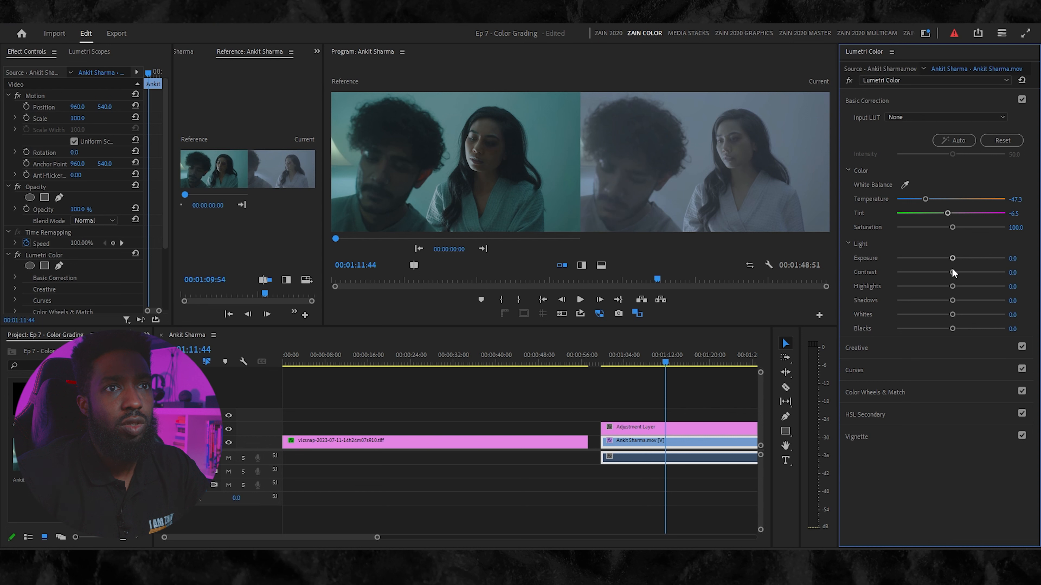
- Set the footage's Contrast to 83.1, Highlights to 25.4 and Shadows to -2.5
drag(945, 273, 943, 270)
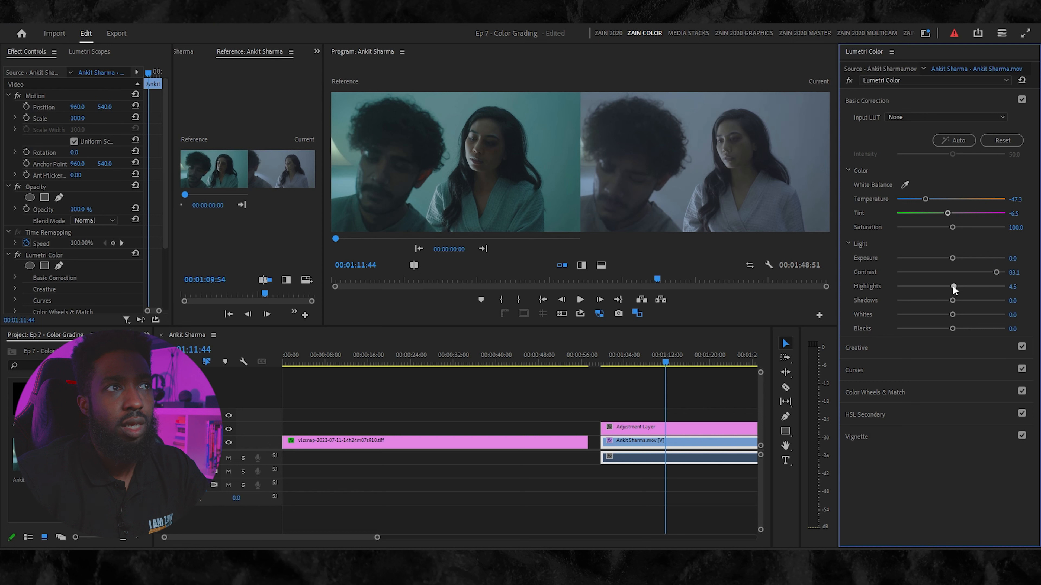
drag(957, 286, 976, 283)
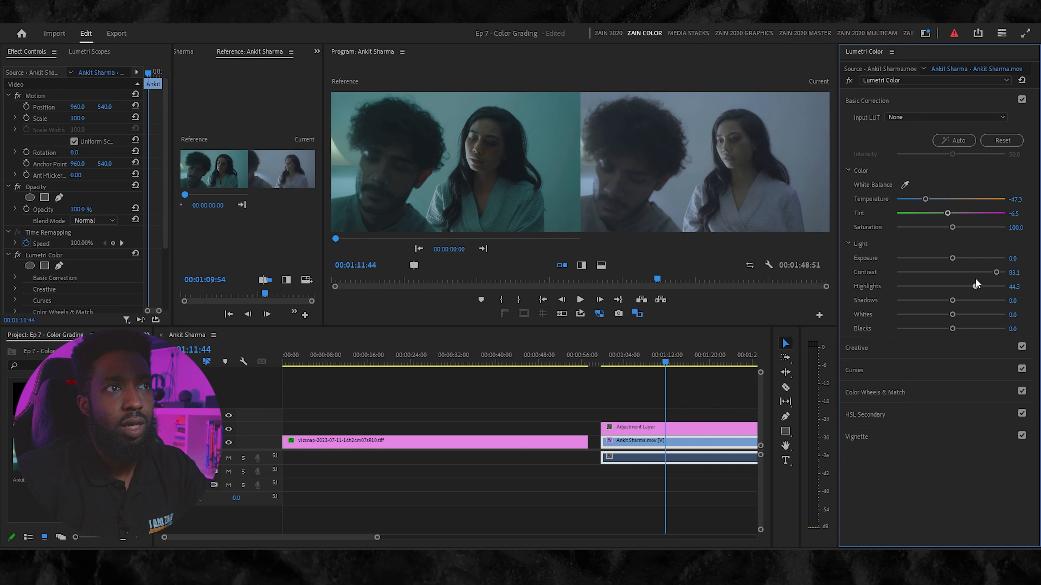
drag(969, 284, 964, 284)
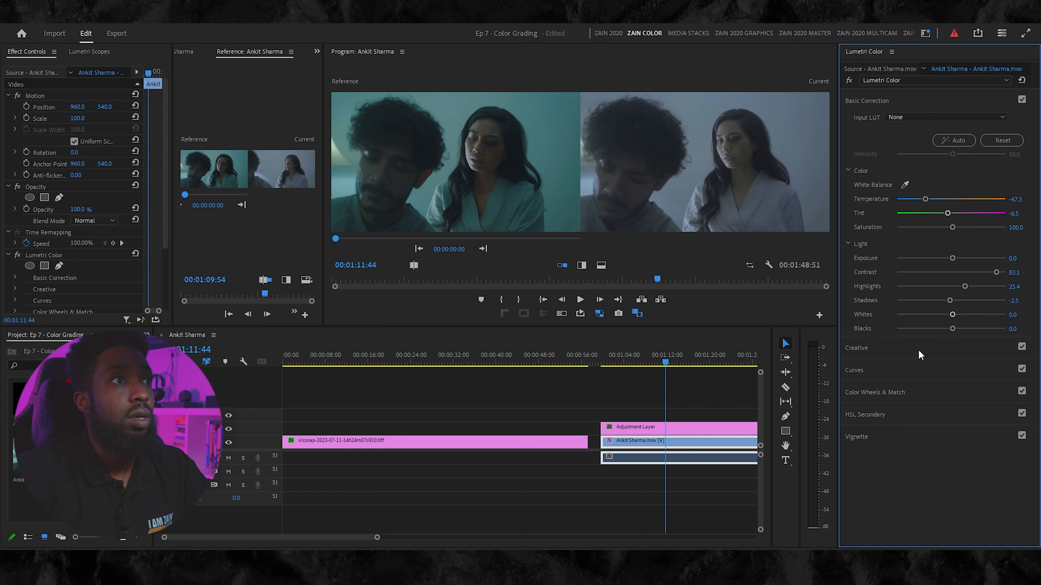
- Sample the woman's skin tone for the Hue vs Sat curve and raise the saturation of the red-to-orange range
click(917, 372)
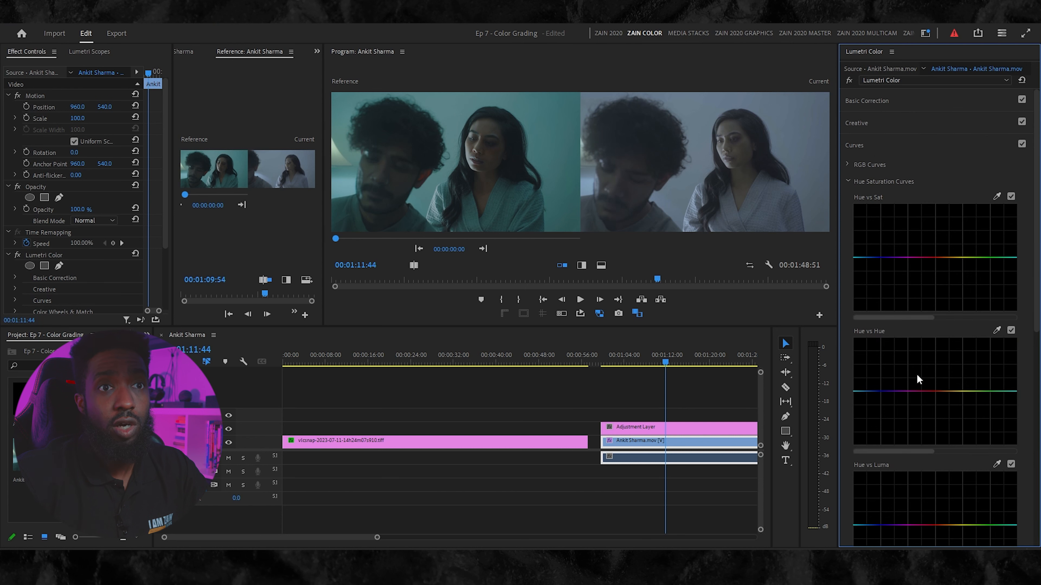
click(997, 196)
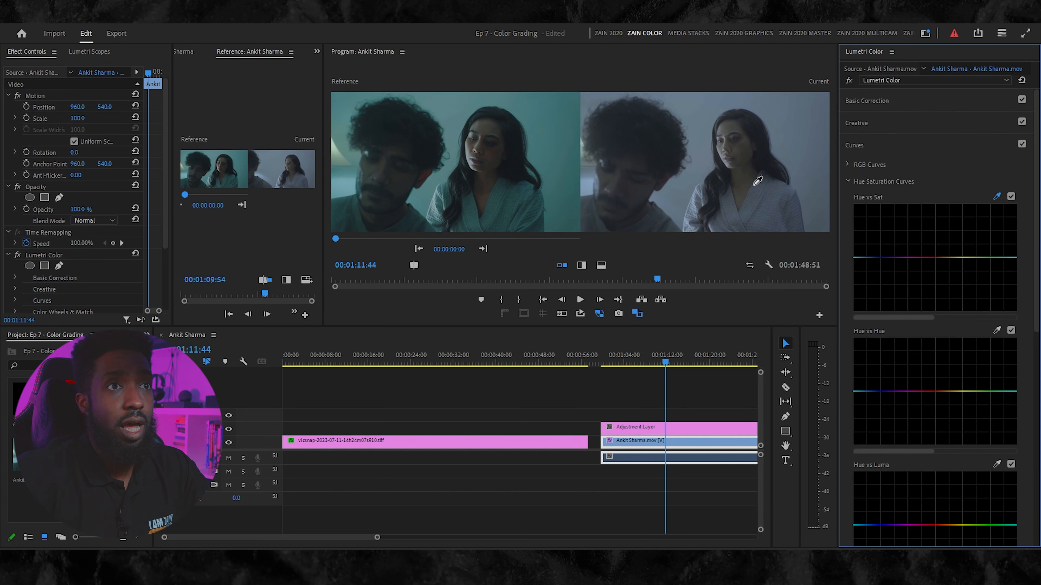
click(748, 155)
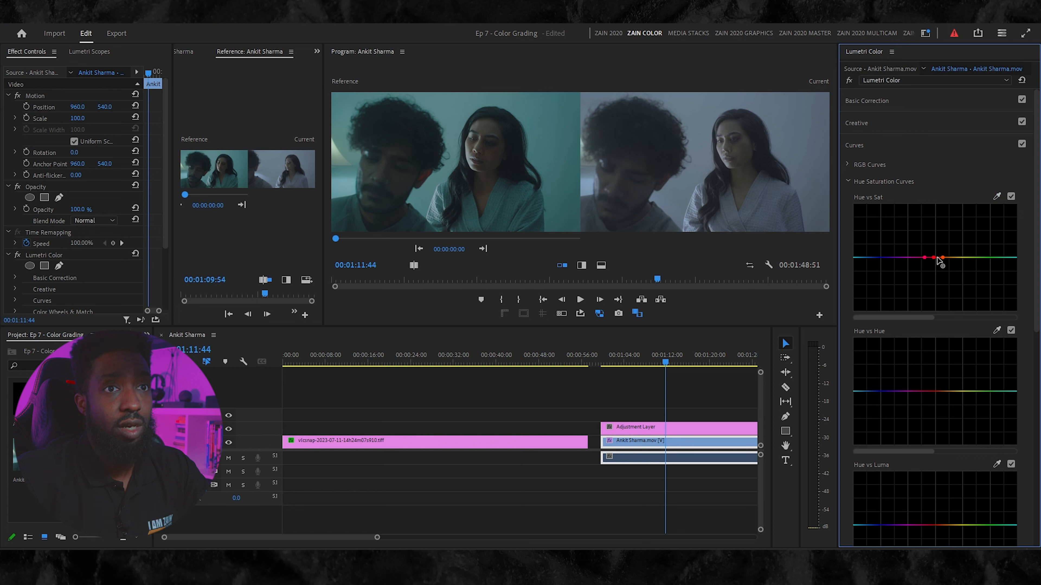
click(953, 257)
drag(943, 257, 926, 241)
click(960, 256)
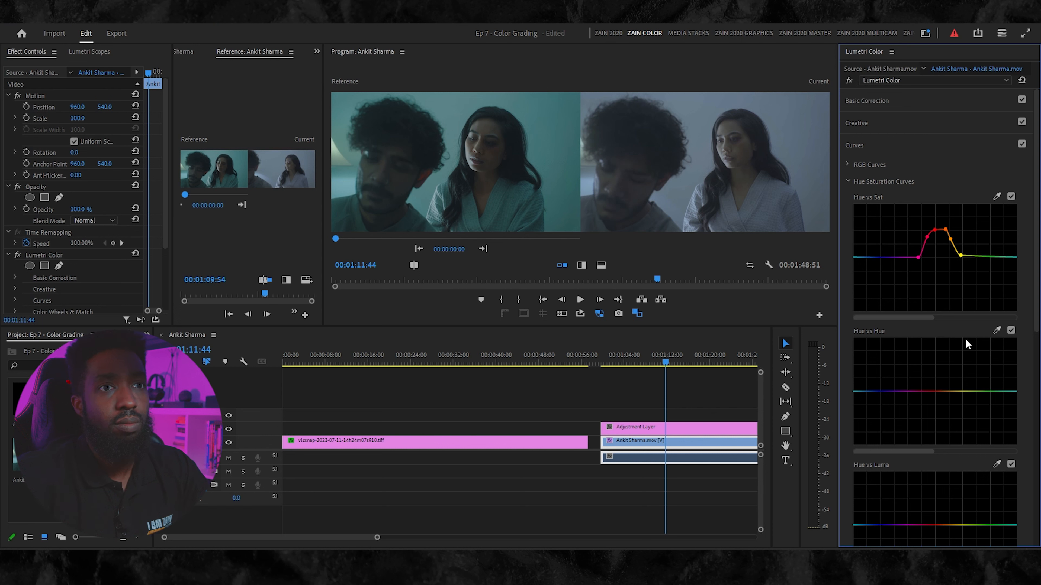
- Sample the wall for the Hue vs Hue curve, raise its blue point toward teal, and set Shadows to -8.5 in Basic Correction
click(996, 330)
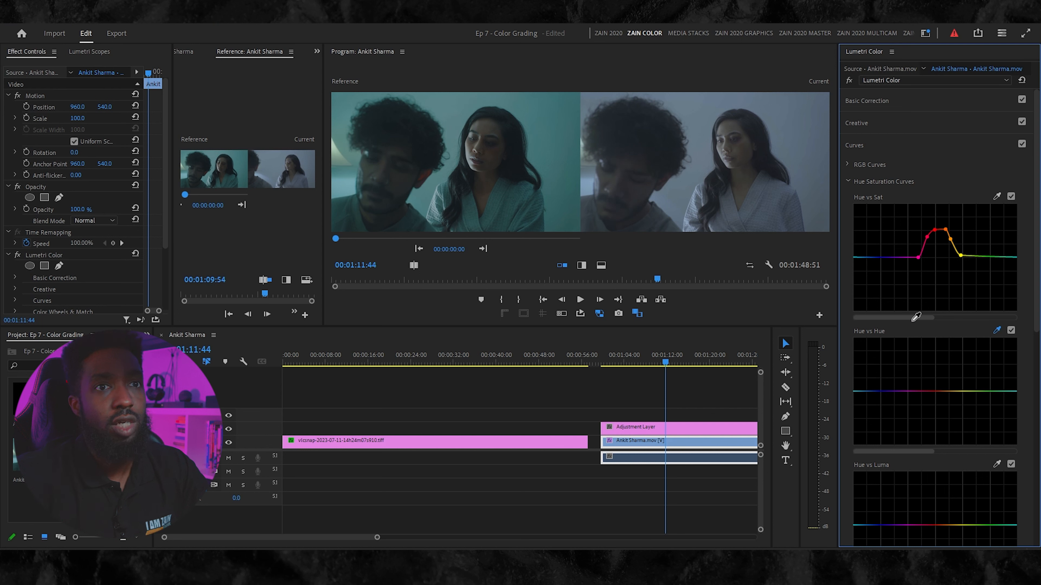
click(791, 130)
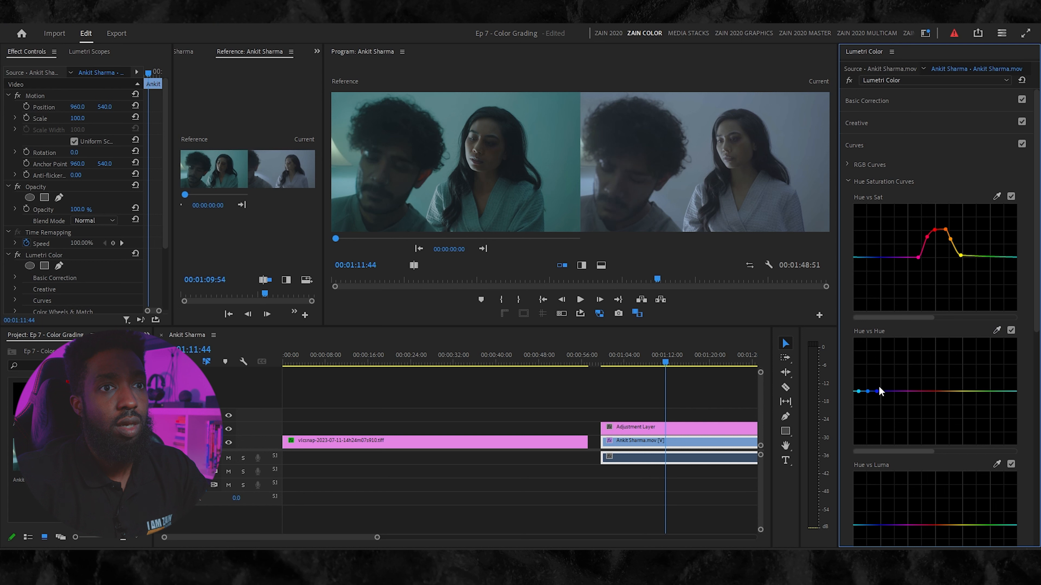
drag(868, 392, 865, 384)
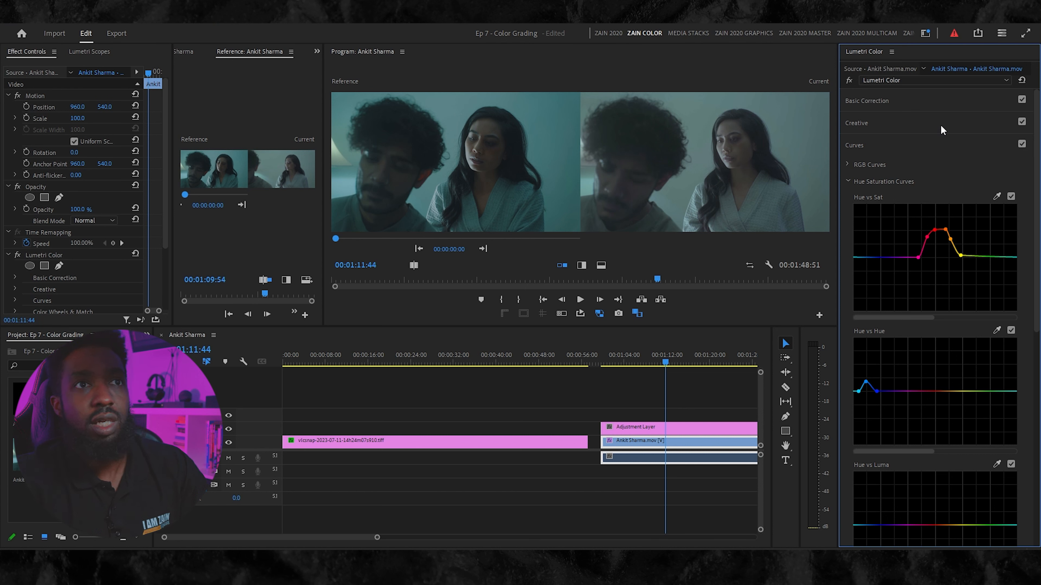
click(940, 104)
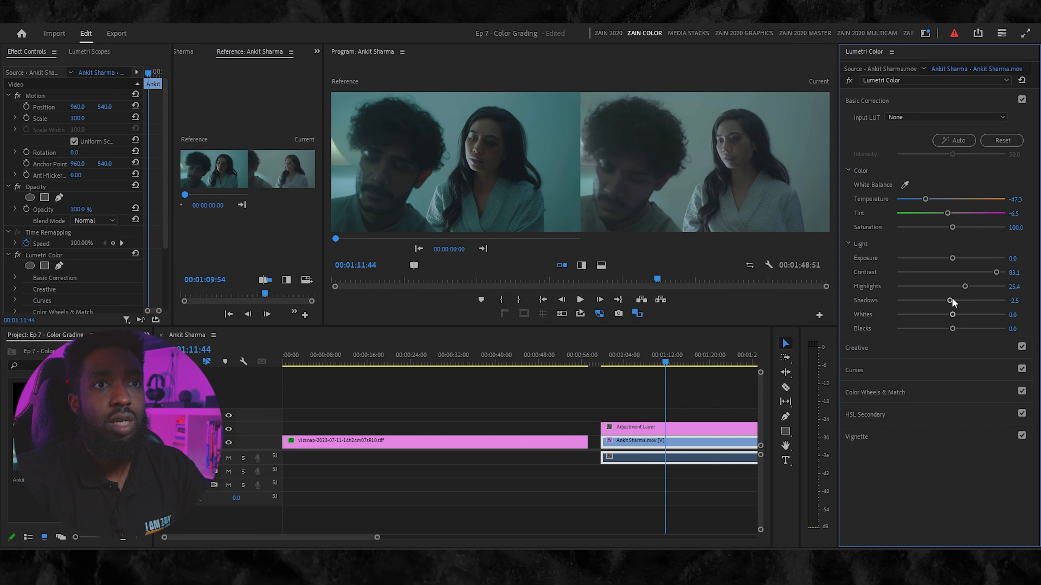
drag(948, 301, 945, 301)
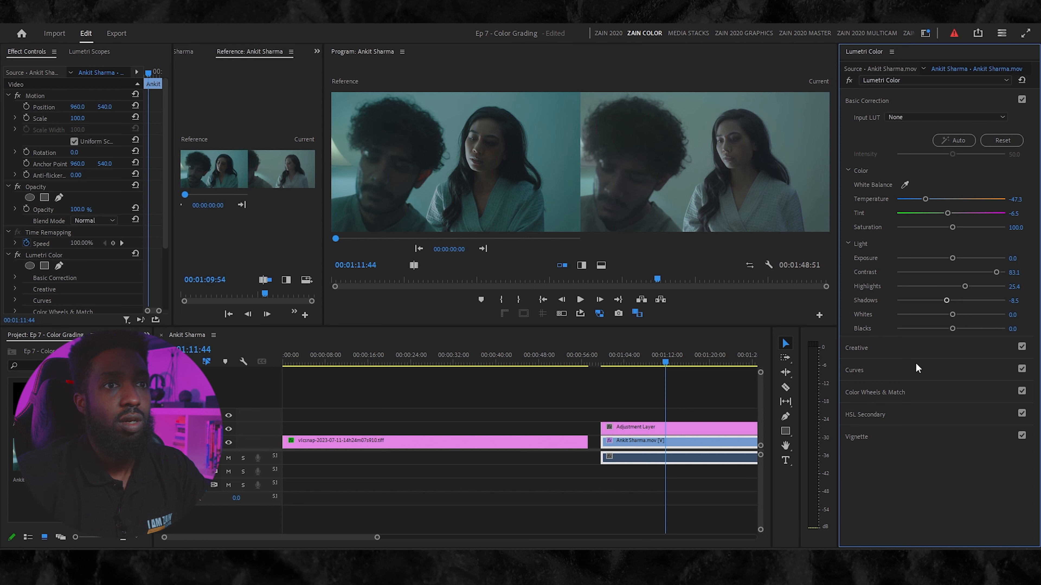
- Add shadow, midtone and highlight points to the white RGB curve, raising the highlights and slightly lowering the shadows into a gentle S-curve
click(882, 369)
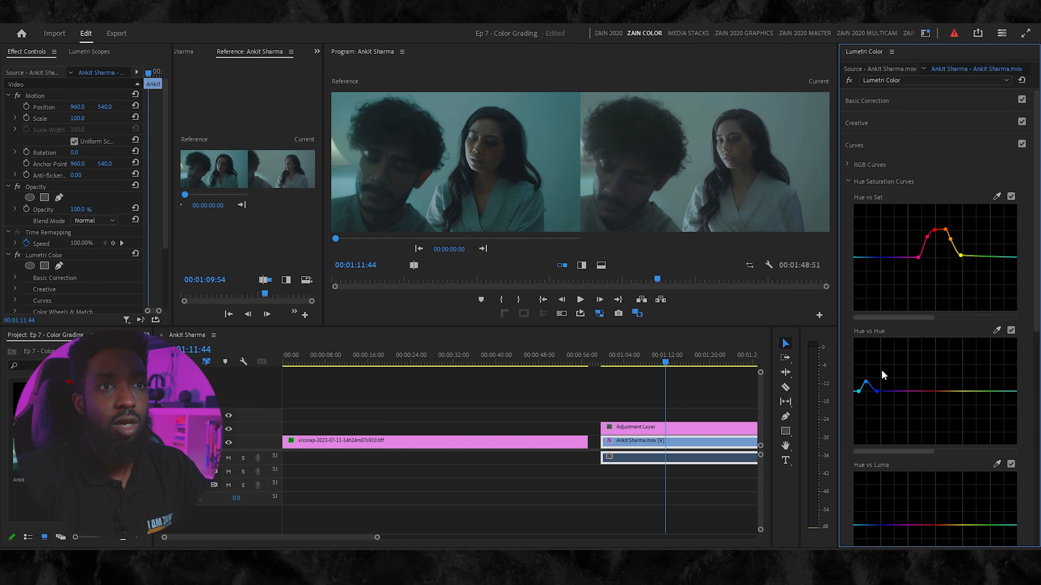
click(848, 164)
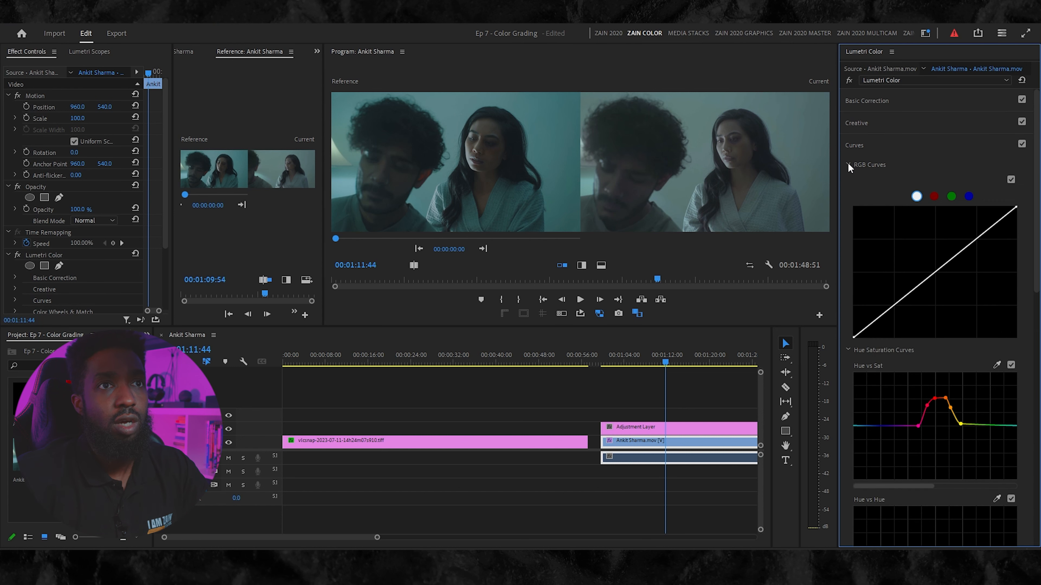
click(932, 275)
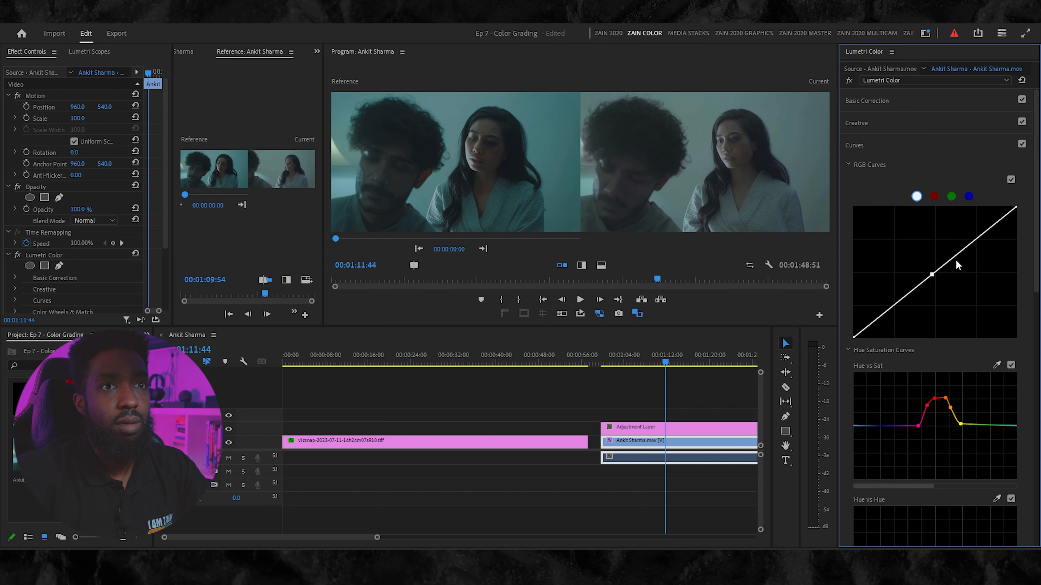
click(975, 240)
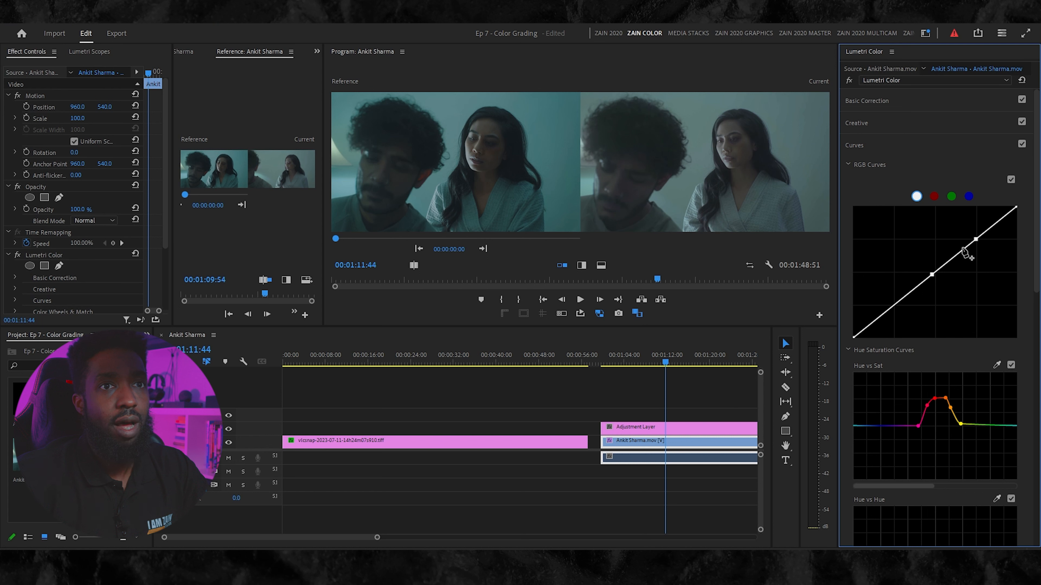
click(893, 308)
drag(976, 240, 971, 227)
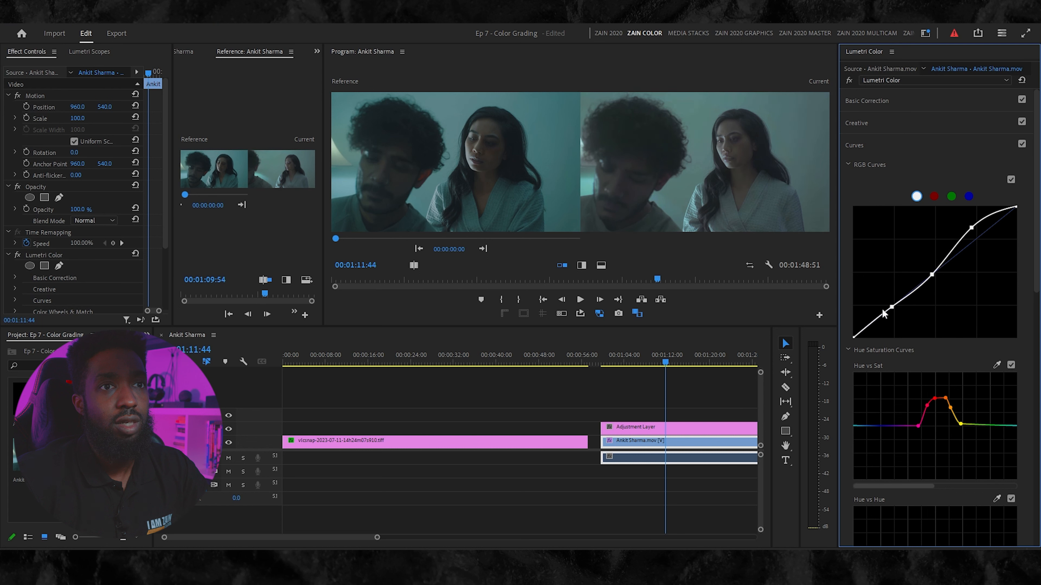
drag(892, 307, 893, 309)
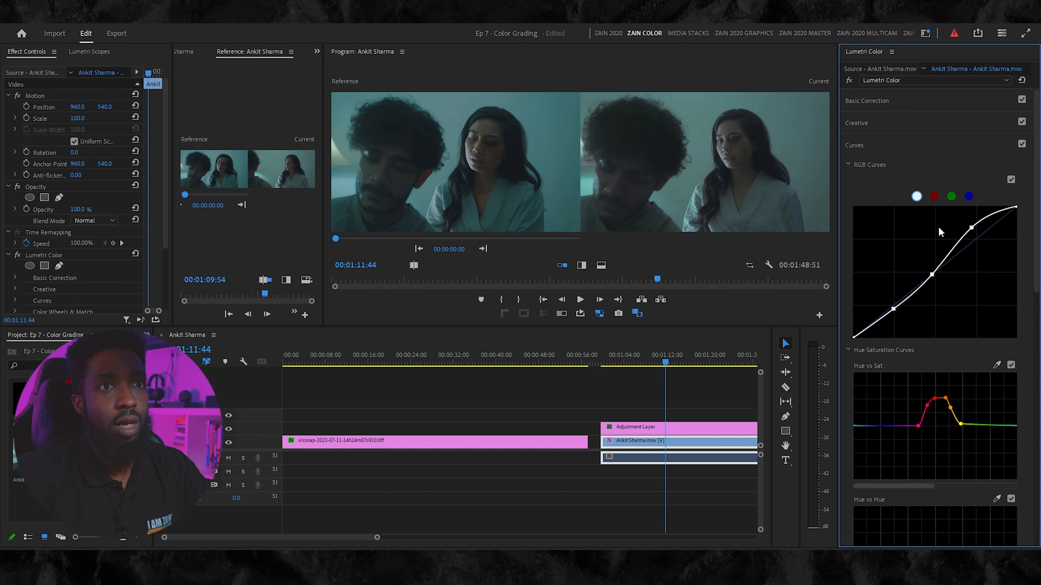
- Add shadow, midtone and highlight points to the blue RGB curve and fine-tune the shadow point, then return to the white curve
click(952, 196)
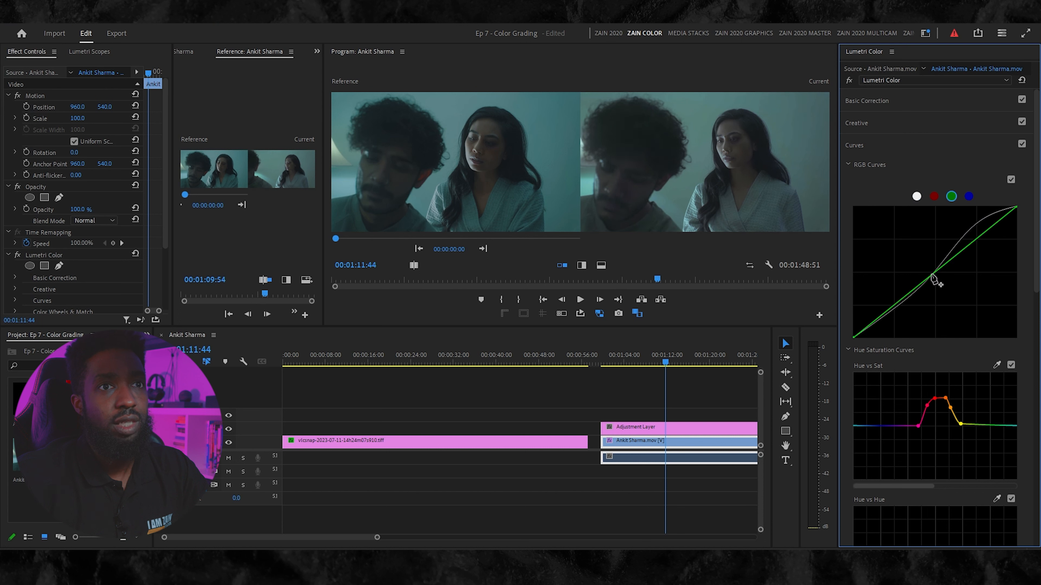
click(969, 197)
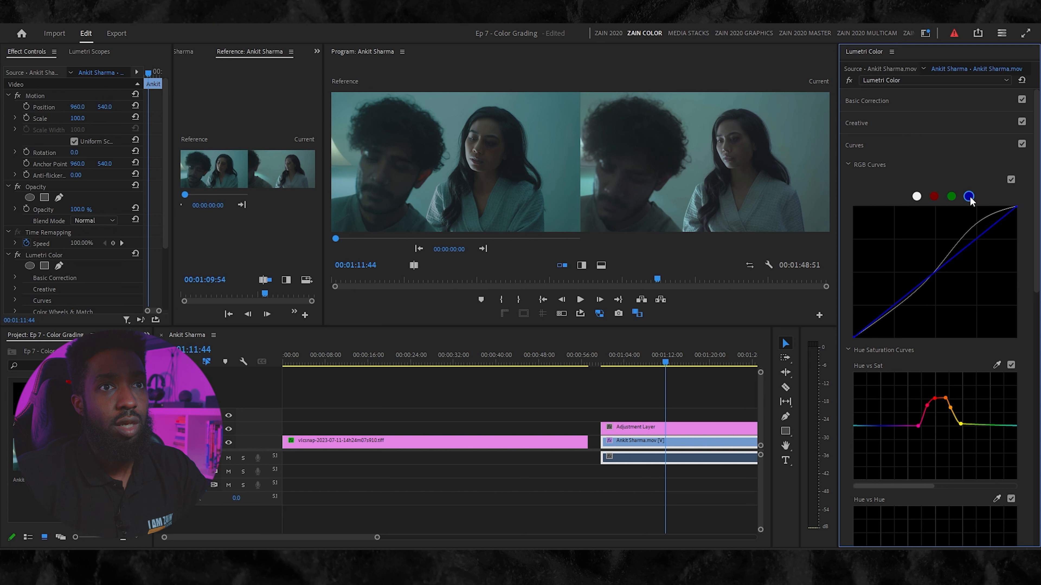
click(934, 275)
click(894, 305)
click(980, 243)
drag(896, 310, 896, 307)
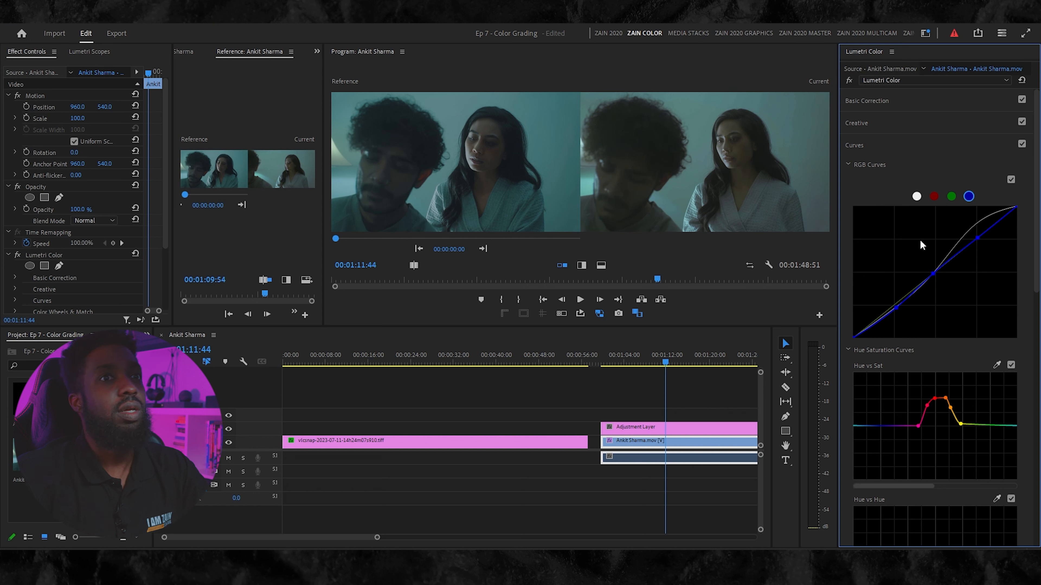
click(917, 197)
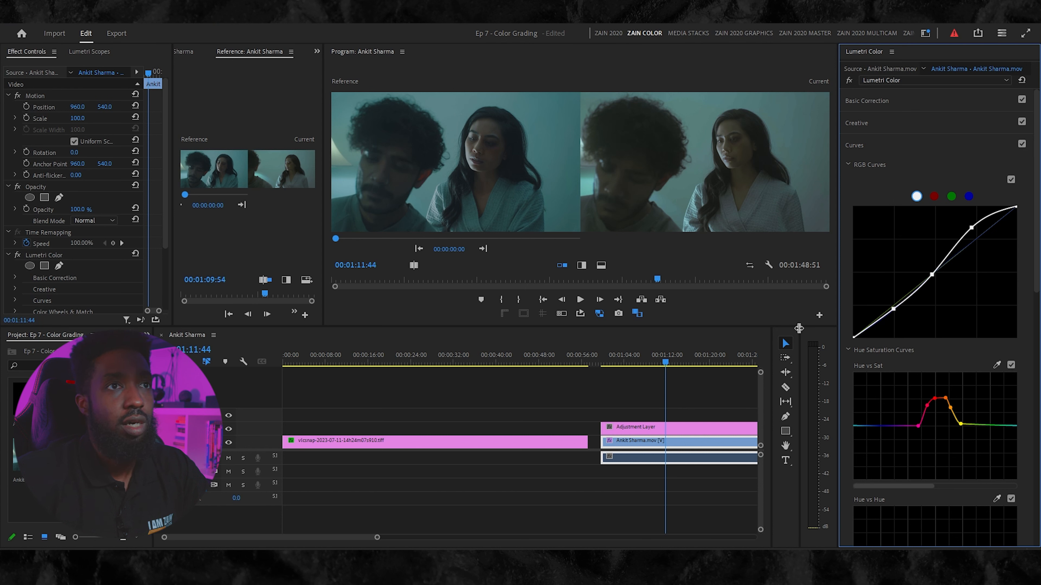
- Move the playhead to 00:01:13:39 and switch the adjustment layer's track output off and on to compare the shot with and without the grade
mouse_move(665, 360)
mouse_down()
mouse_move(625, 363)
mouse_move(741, 337)
mouse_move(667, 371)
mouse_up()
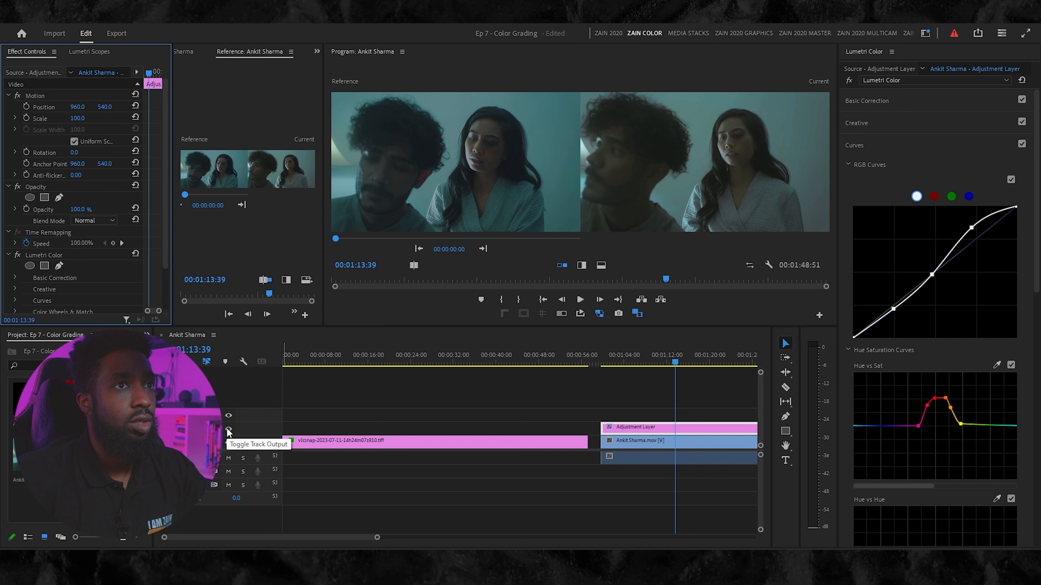
click(229, 430)
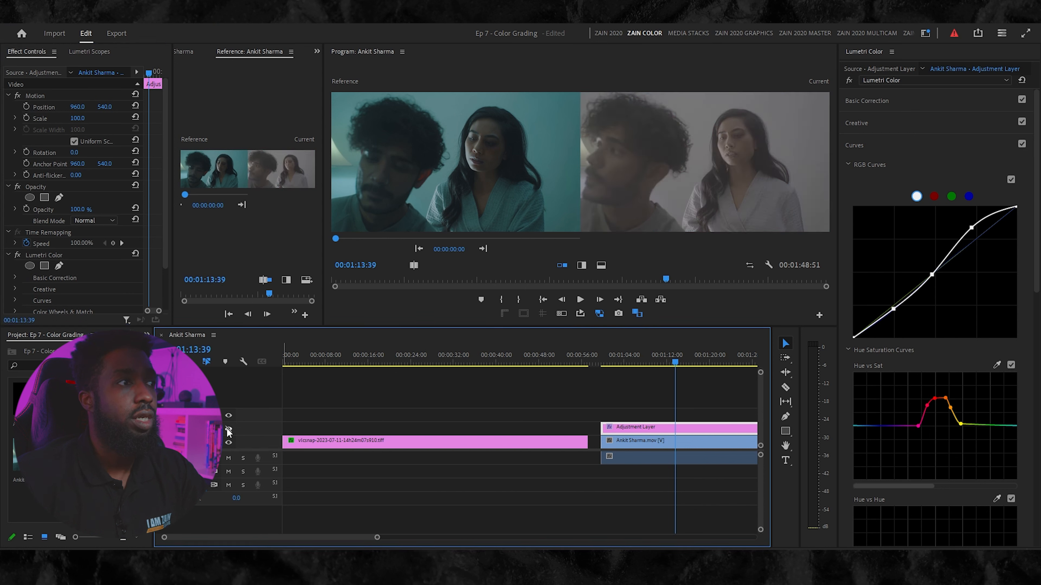
click(228, 430)
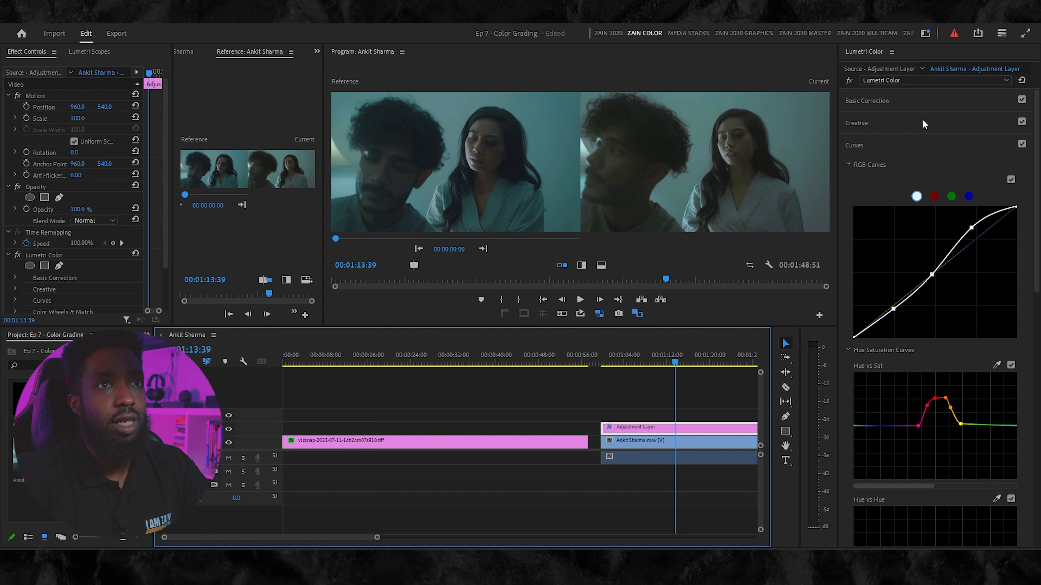
- Turn off the adjustment layer's Basic Correction, sample the woman's skin in HSL Secondary and show the Color/Gray mask
click(927, 103)
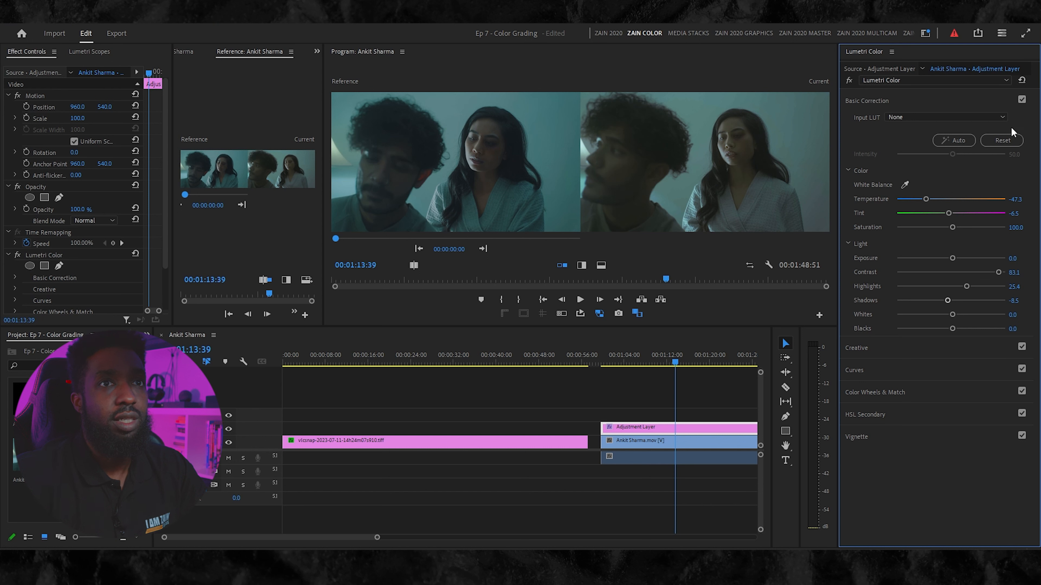
click(1021, 100)
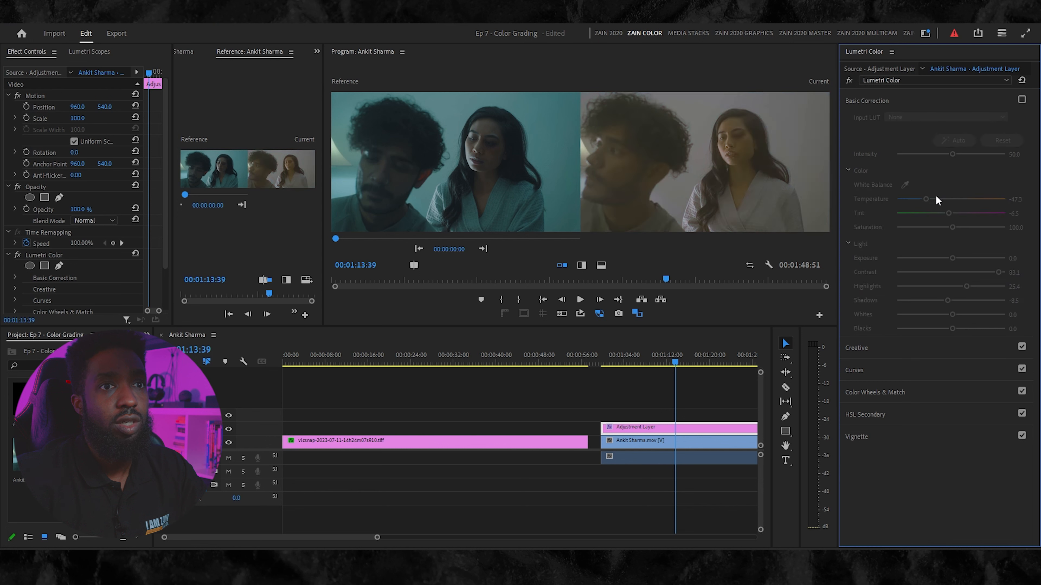
click(909, 415)
click(925, 223)
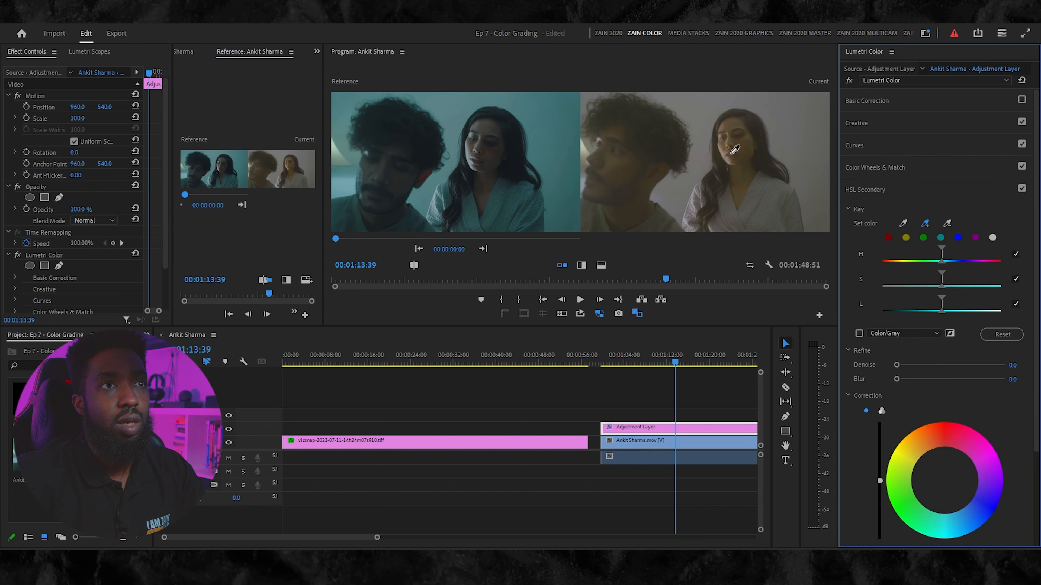
click(740, 148)
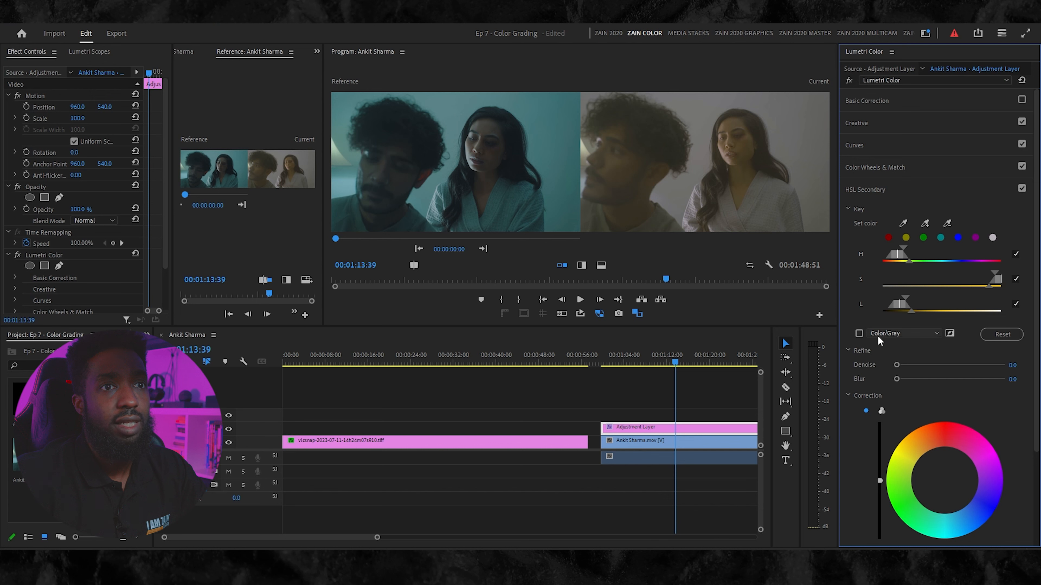
click(858, 333)
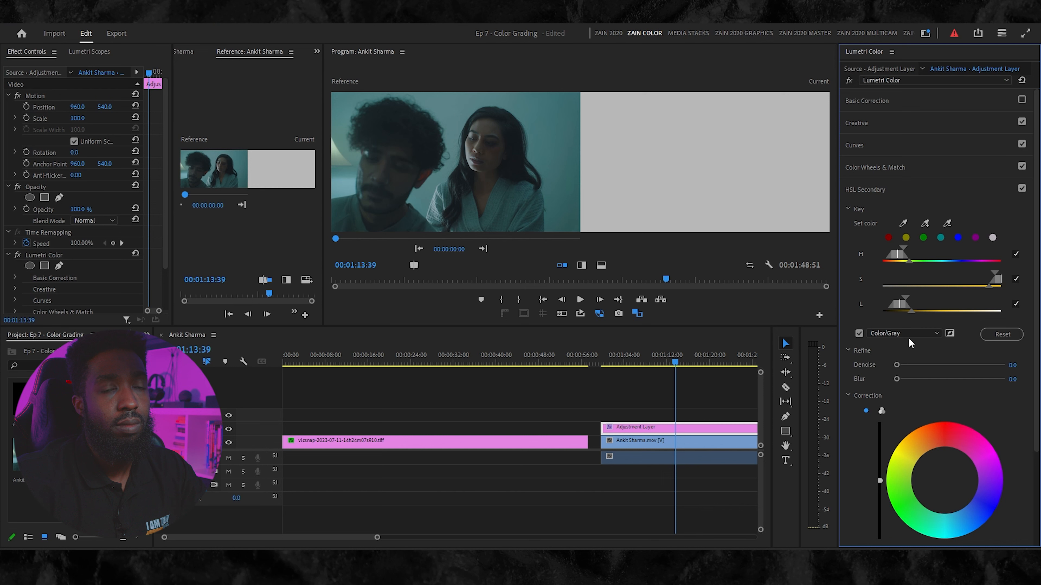
- Add another sample of the woman's face to the HSL Secondary key and subtract a sample of the wall behind her
click(950, 334)
click(950, 334)
click(924, 223)
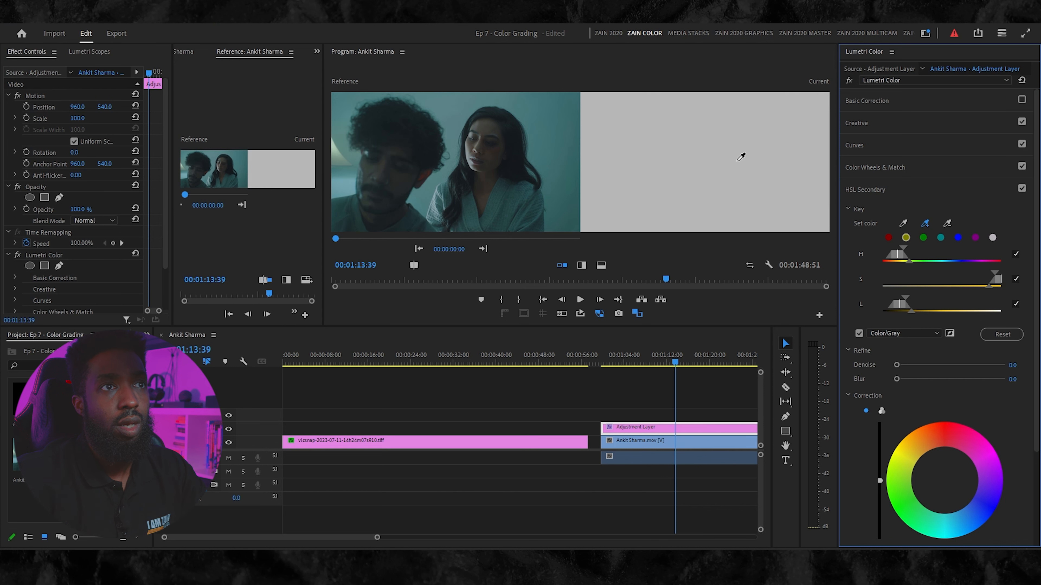
click(725, 150)
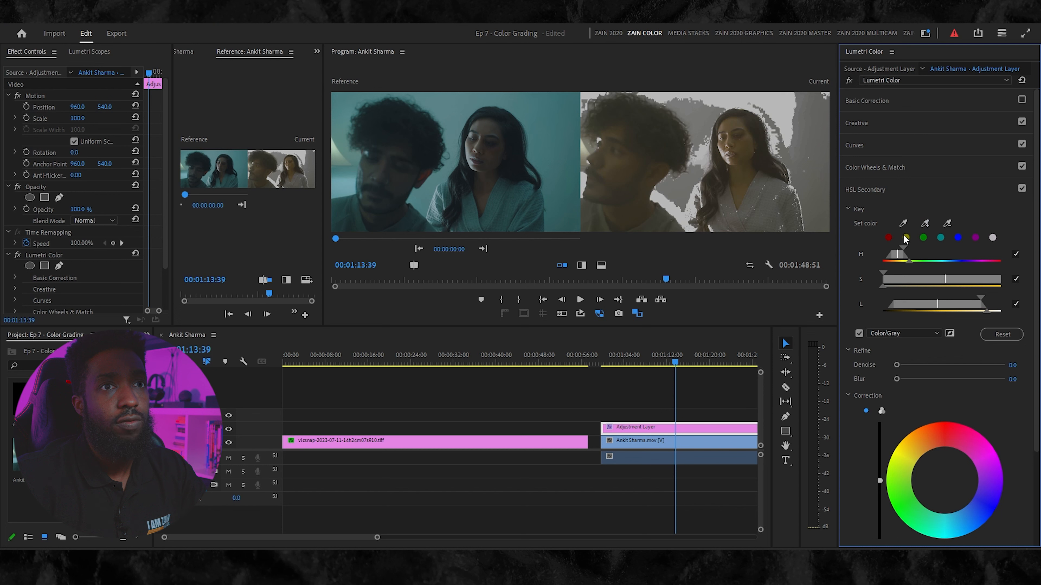
click(924, 224)
click(948, 224)
click(776, 103)
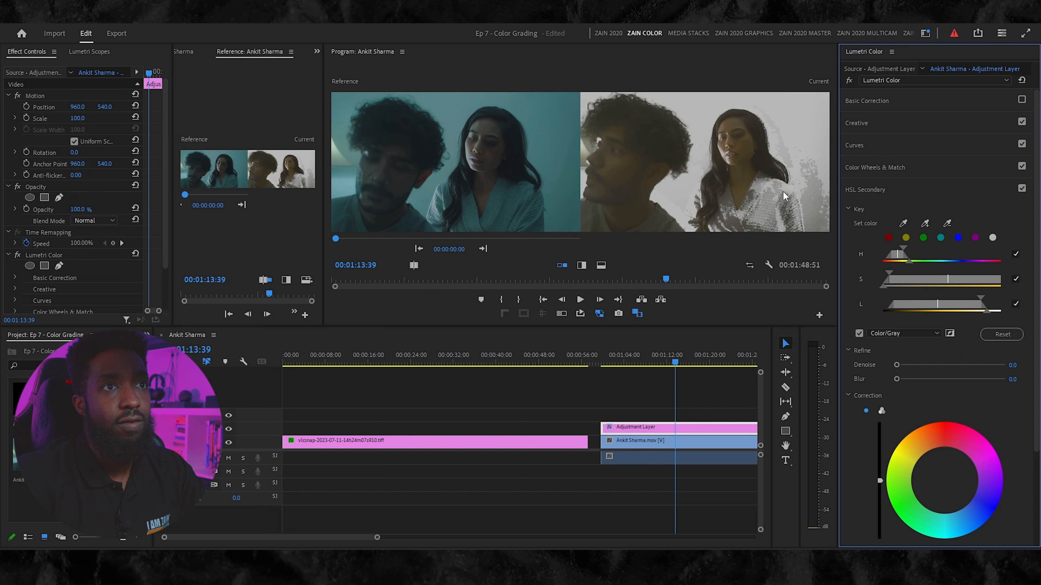
- Resample the key around the woman, narrow its saturation and luminance ranges to isolate skin, and refine it with Denoise 22.9 and Blur 5.4
click(925, 224)
click(787, 188)
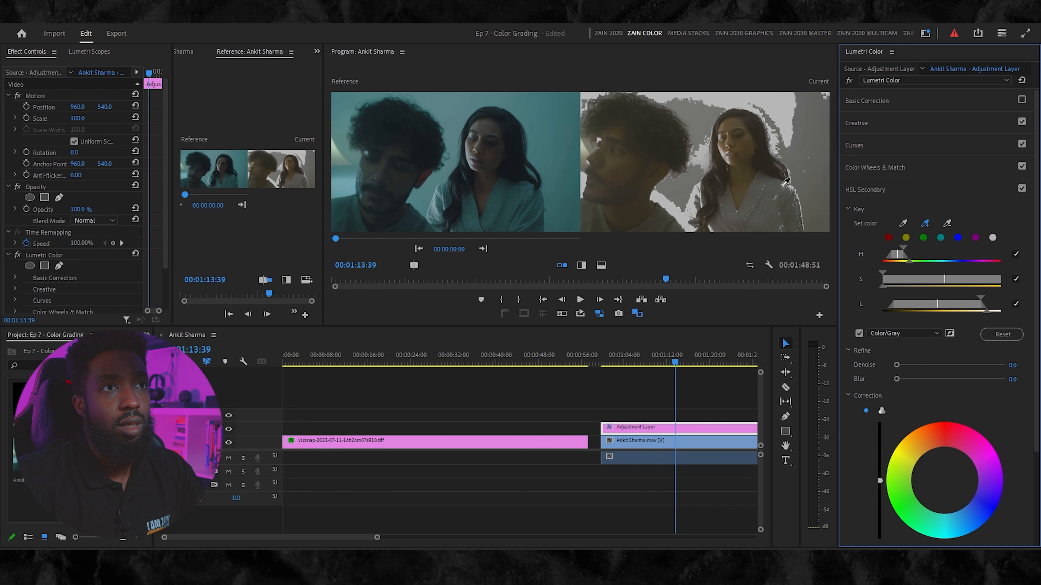
click(745, 148)
click(821, 152)
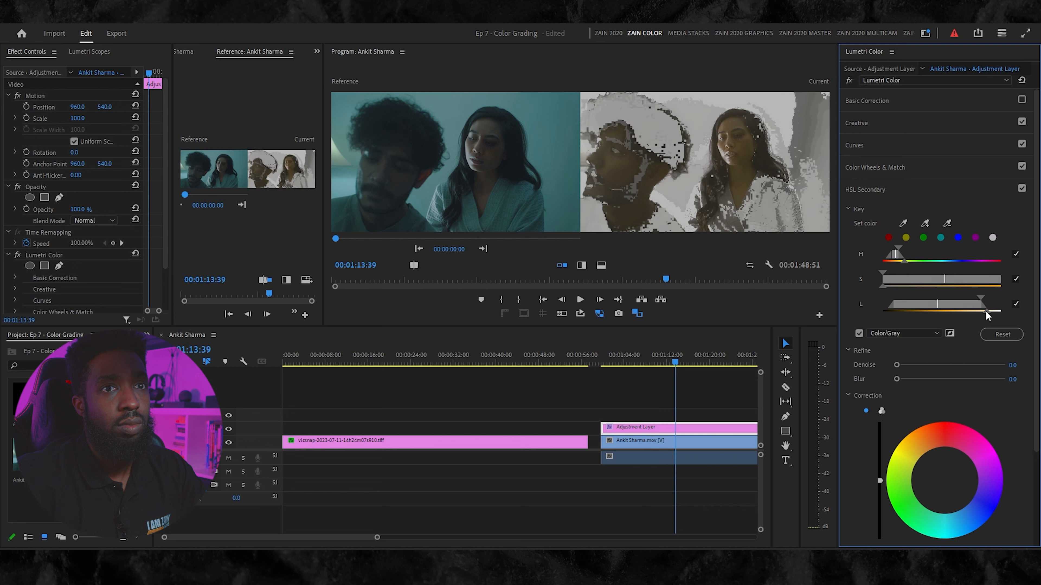
mouse_move(982, 296)
mouse_down()
mouse_move(964, 297)
mouse_move(978, 297)
mouse_up()
drag(872, 267, 904, 271)
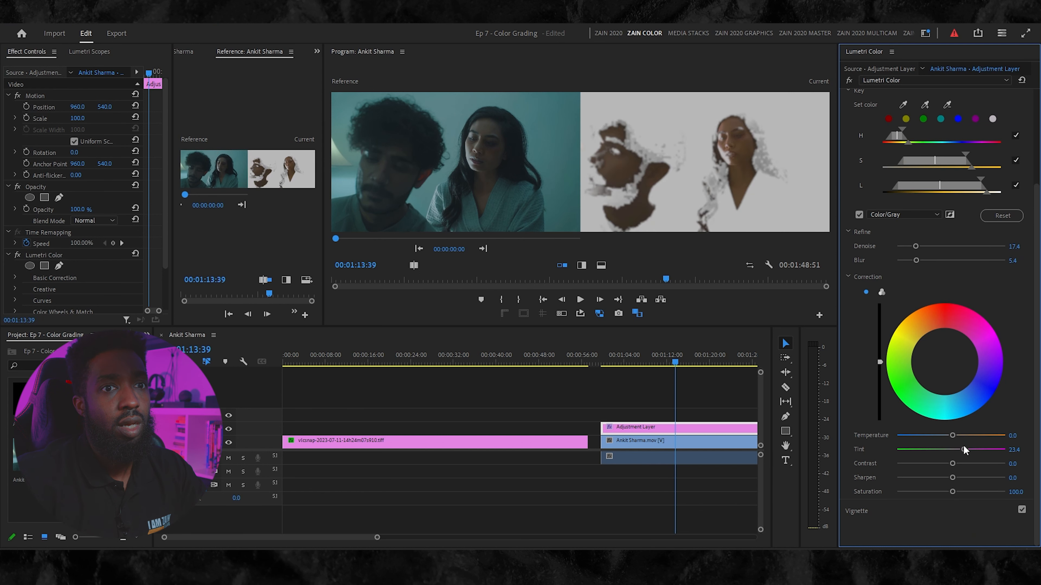
- Set the skin correction's Tint to 16.4 and Temperature to 37.3, then hide the Color/Gray mask
drag(964, 448, 960, 449)
drag(953, 436, 957, 437)
click(859, 215)
- Turn Basic Correction, Curves and HSL Secondary back on, then play the graded footage up to 00:01:24:16
scroll(942, 164, up, 3)
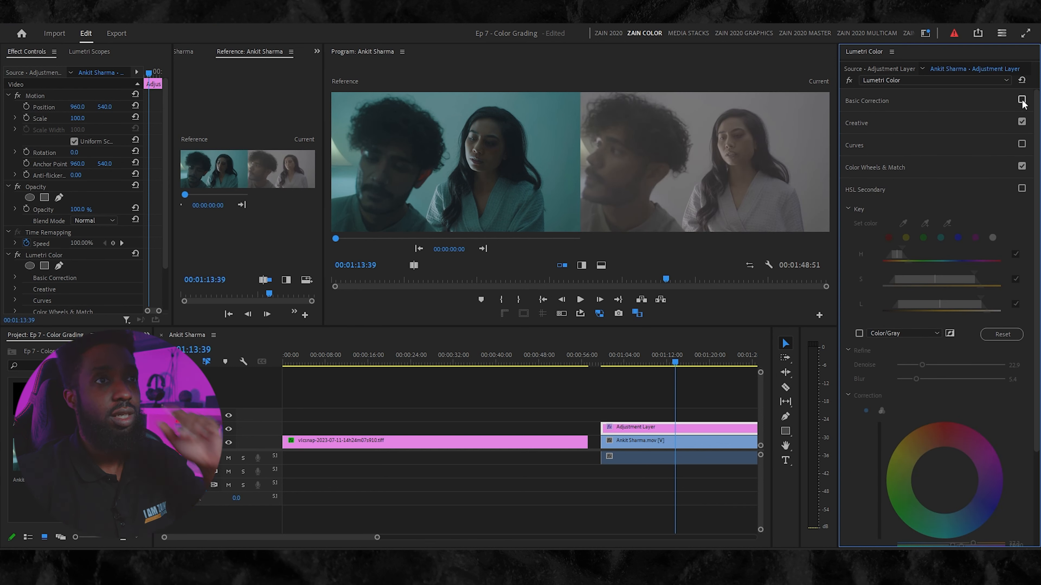
click(1021, 100)
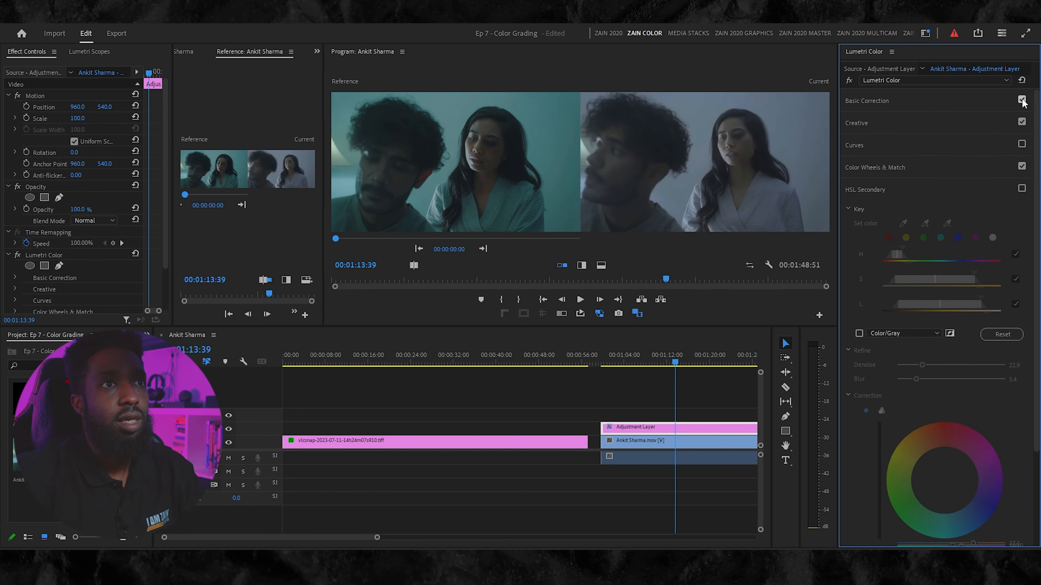
click(1021, 144)
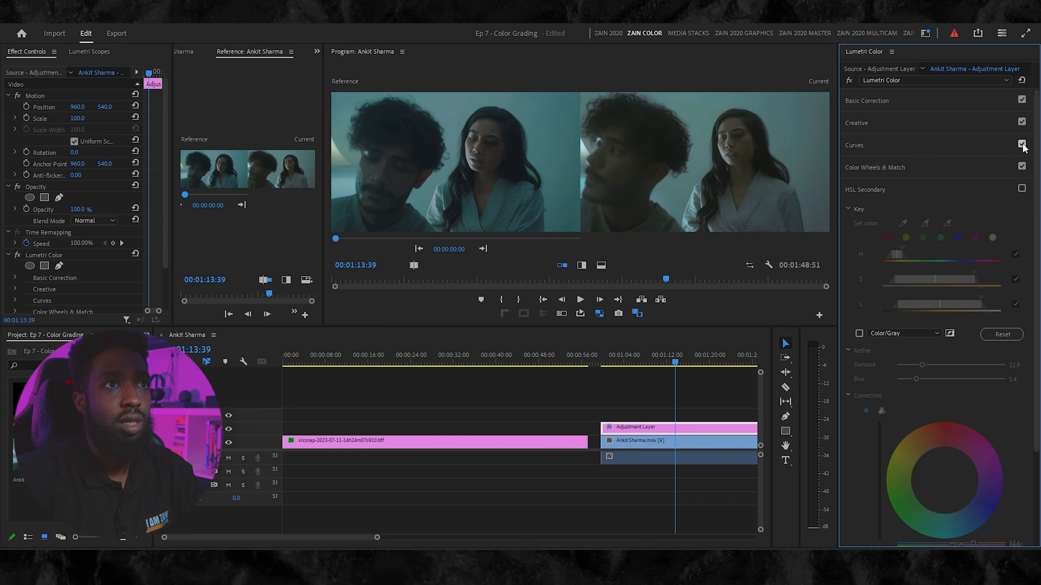
click(1021, 189)
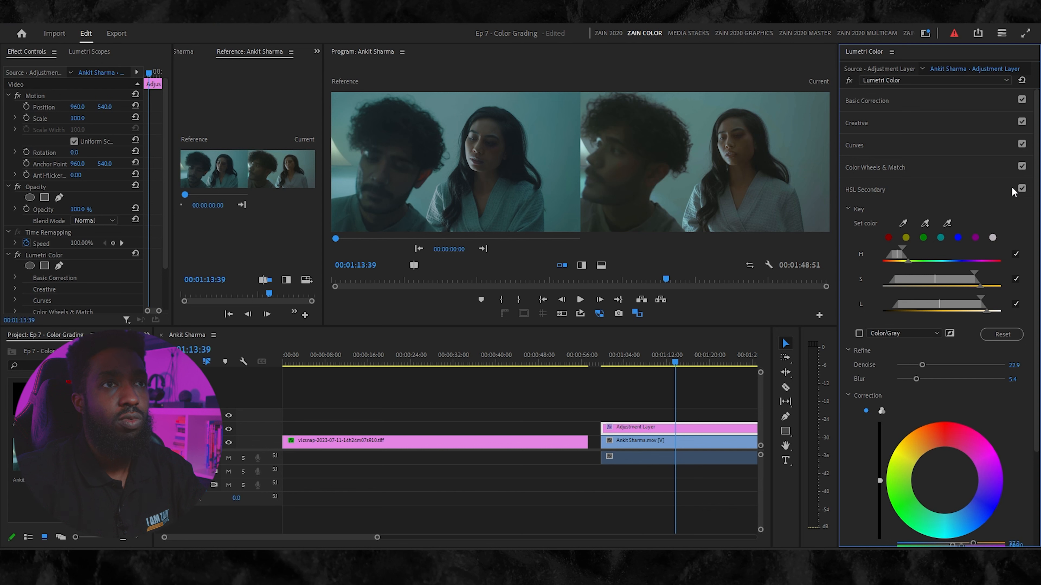
key(space)
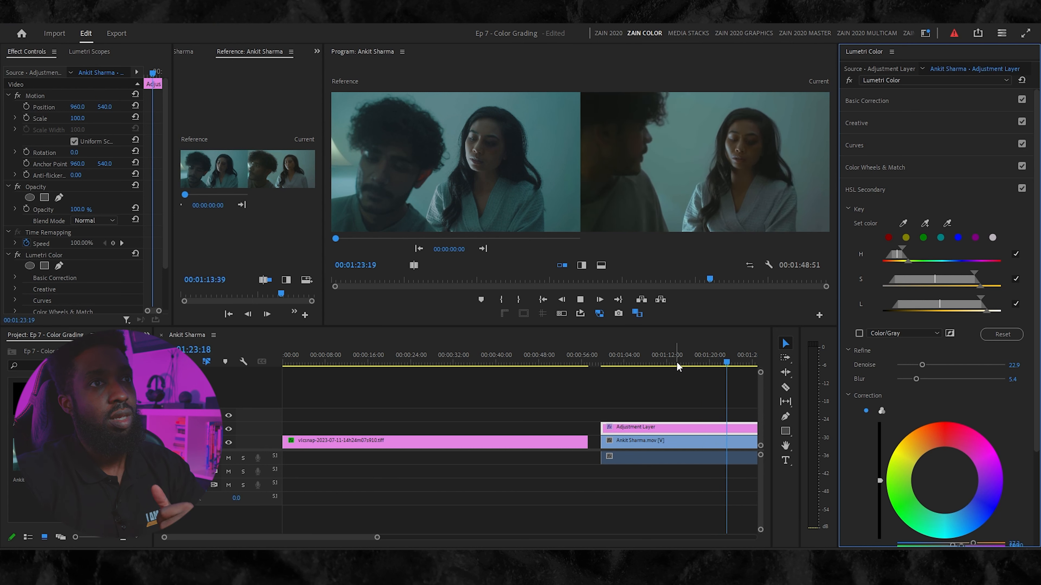
key(space)
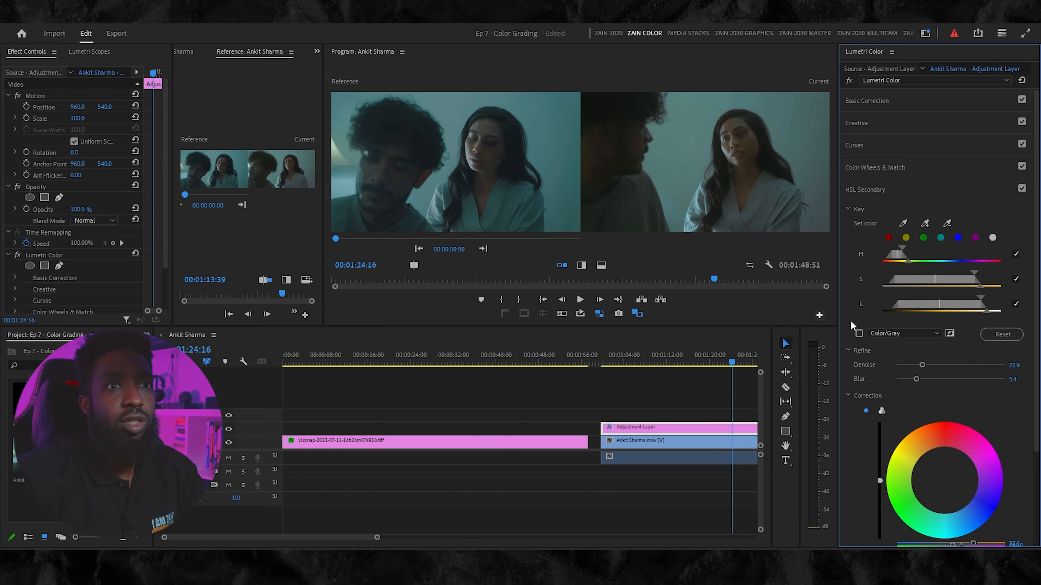
- Set the skin correction's Temperature to 26.4, Contrast to 1.5 and Saturation to 95.5, then play the footage to check it
scroll(959, 368, down, 2)
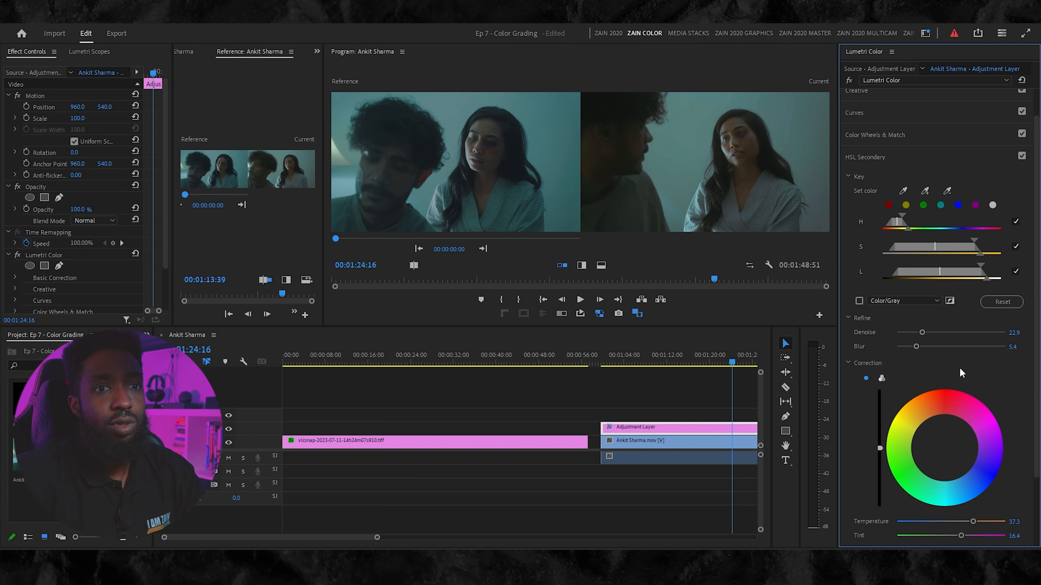
scroll(963, 410, down, 1)
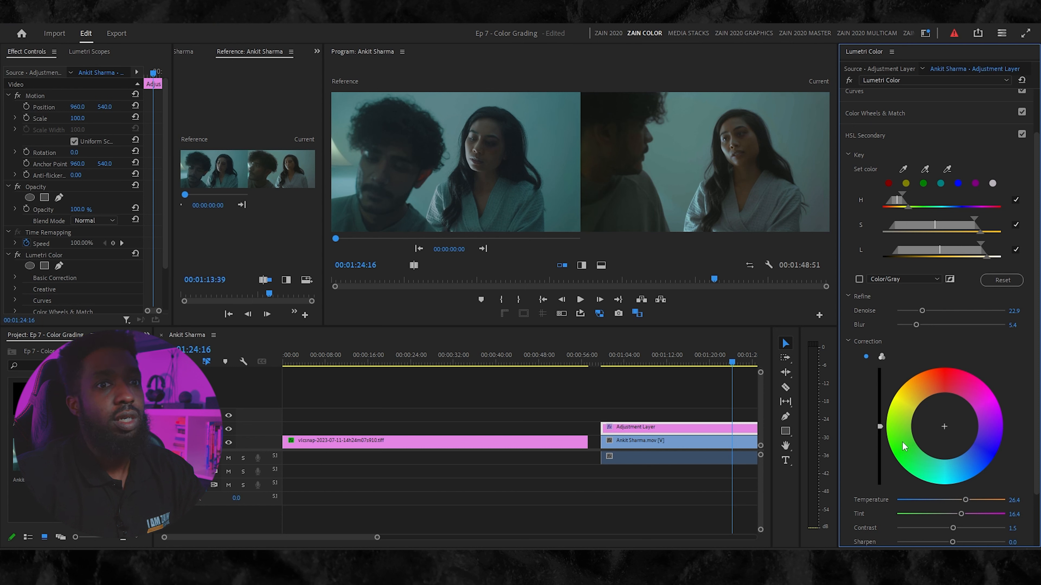
scroll(897, 484, down, 2)
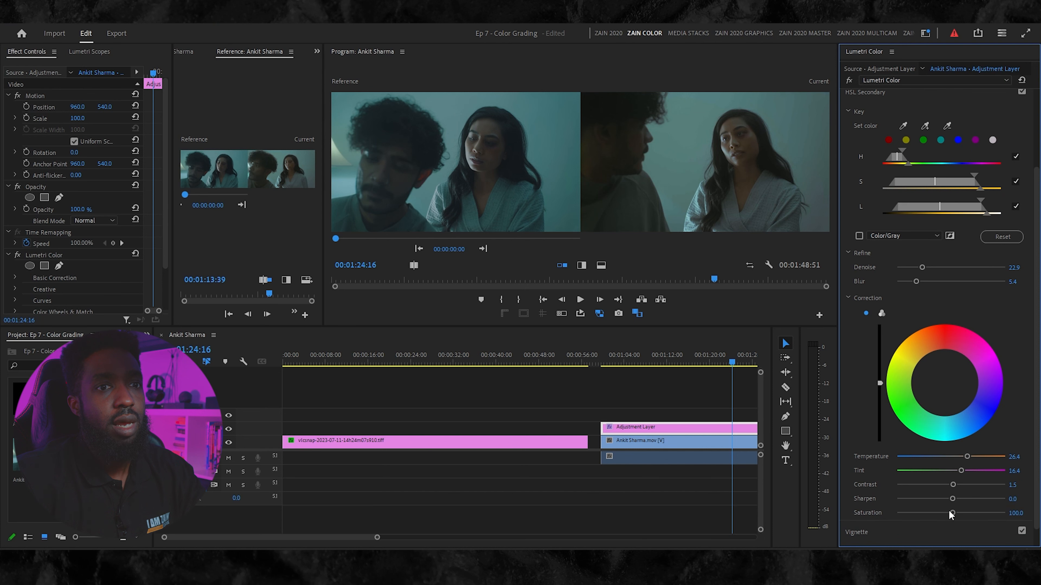
drag(948, 513, 947, 513)
key(space)
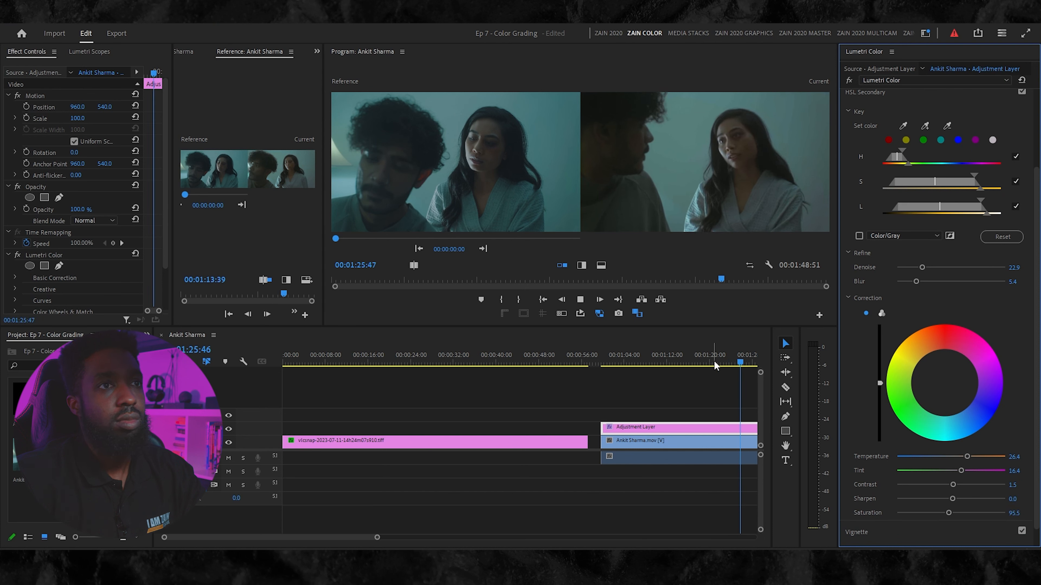